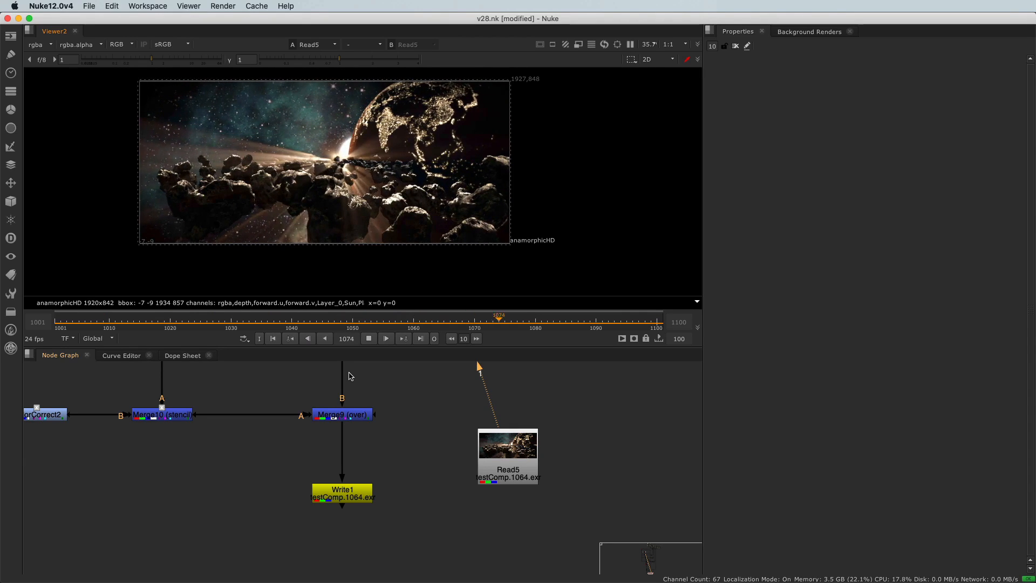
- Open the VolumeRays1 properties and set a keyframe on Volumetrics Center at frame 1100
{"action": "middle_click_drag", "start_coordinate": [67, 440], "coordinate": [214, 497]}
{"action": "double_click", "coordinate": [74, 471]}
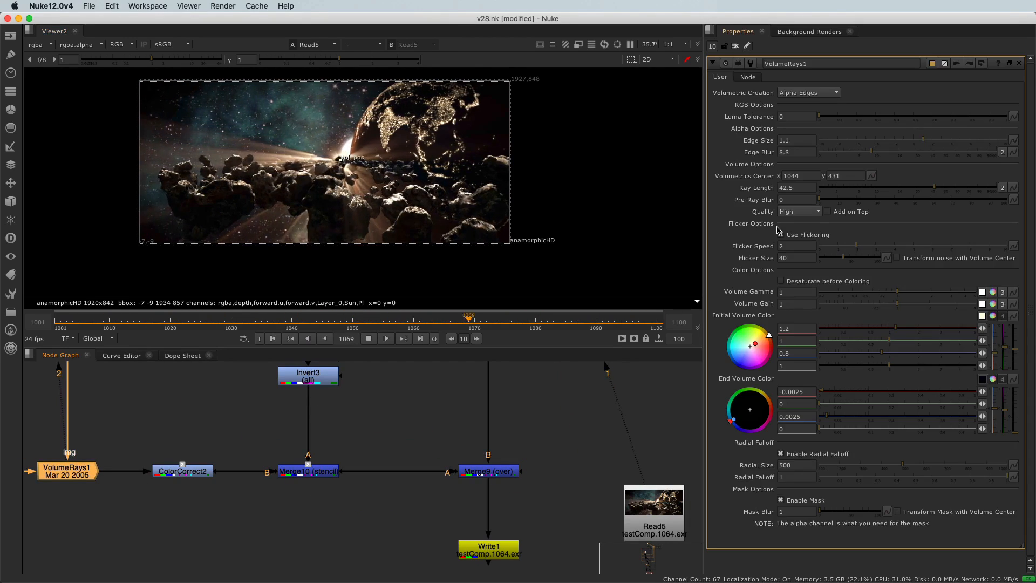
{"action": "left_click", "coordinate": [800, 177]}
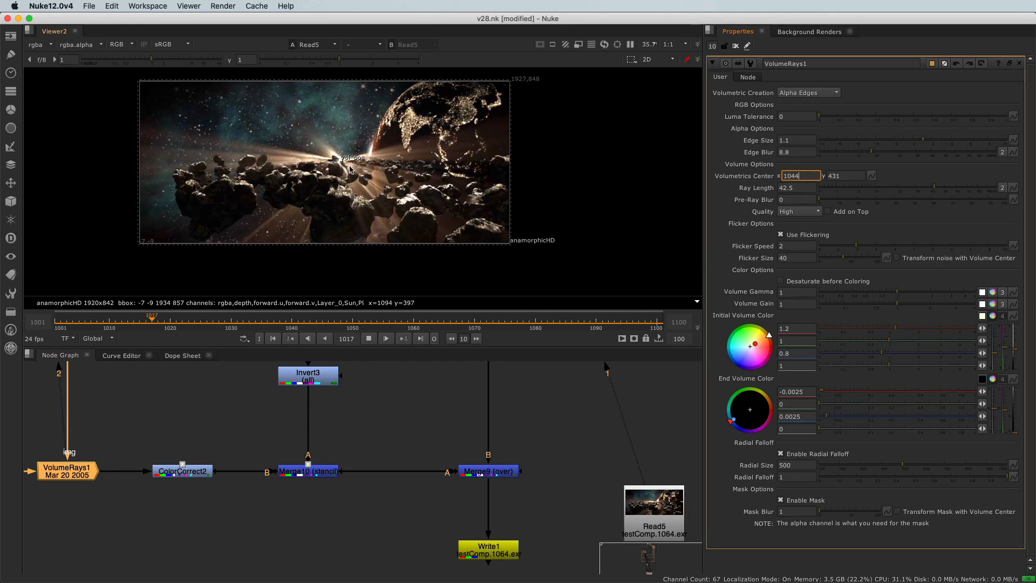
{"action": "left_click", "coordinate": [369, 338]}
{"action": "left_click_drag", "start_coordinate": [558, 319], "coordinate": [657, 332]}
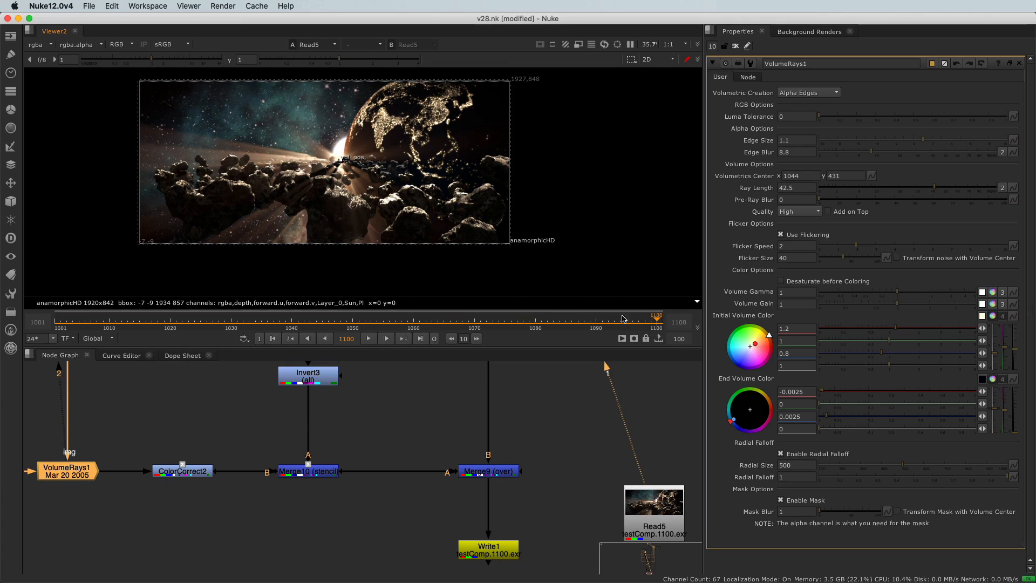
{"action": "left_click", "coordinate": [870, 179]}
{"action": "left_click", "coordinate": [881, 182]}
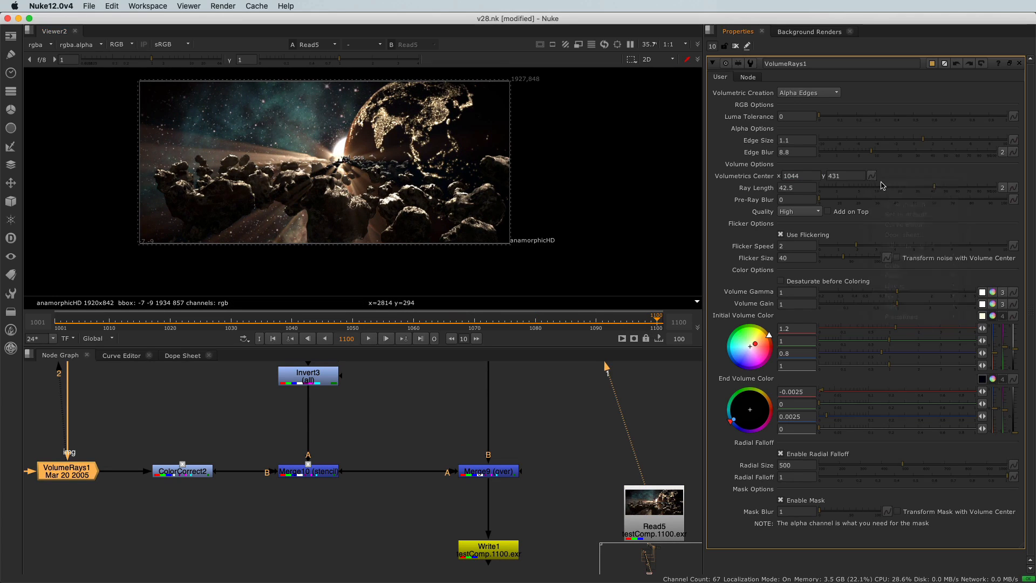
{"action": "left_click", "coordinate": [873, 177]}
{"action": "left_click", "coordinate": [891, 182]}
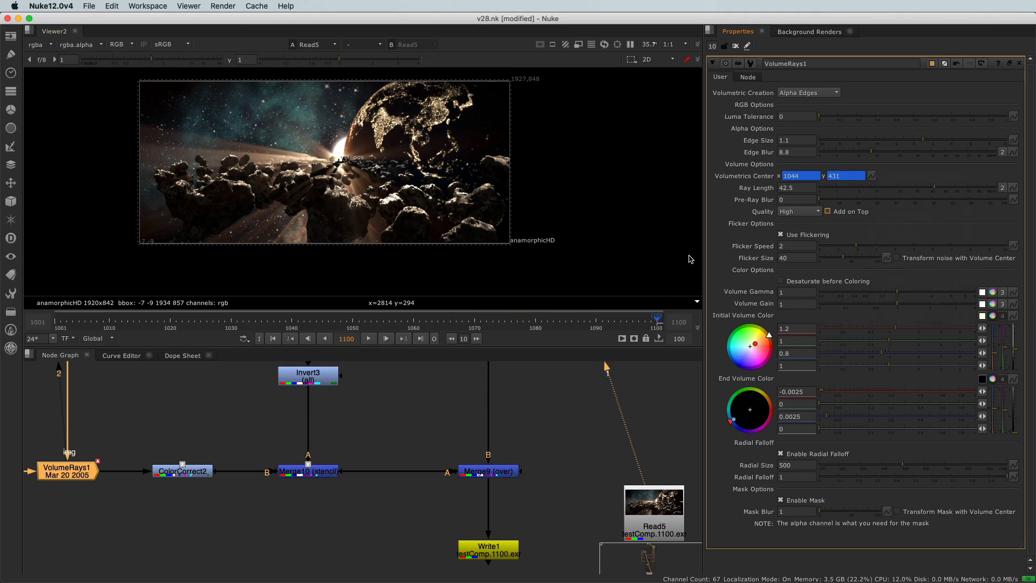
- Keyframe the Volumetrics Center onto the light source at frame 1001 and at about 1136, 432 on frame 1067, then check frame 1034
{"action": "left_click", "coordinate": [56, 323]}
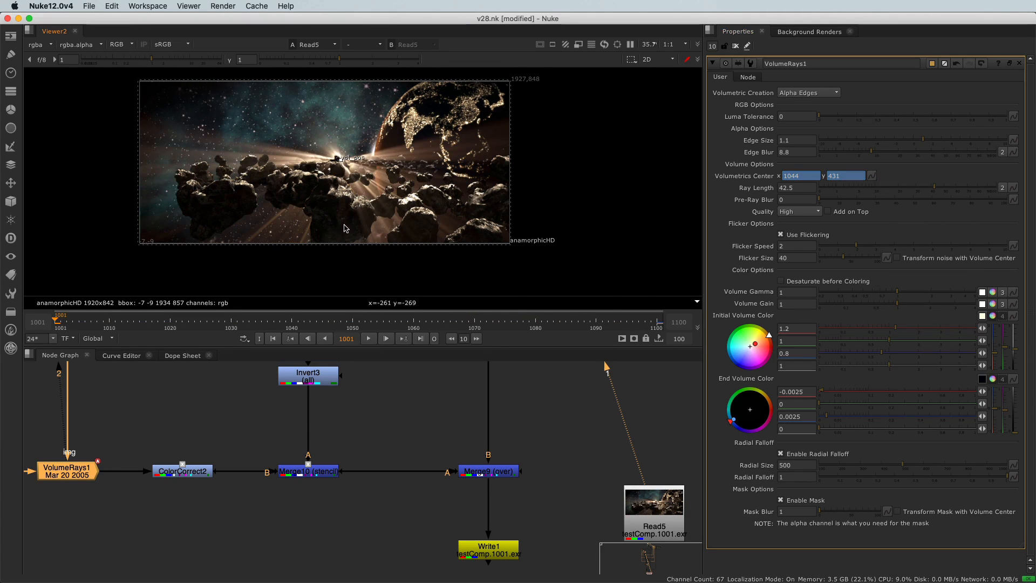
{"action": "left_click_drag", "start_coordinate": [352, 160], "coordinate": [388, 160]}
{"action": "left_click_drag", "start_coordinate": [97, 324], "coordinate": [455, 339]}
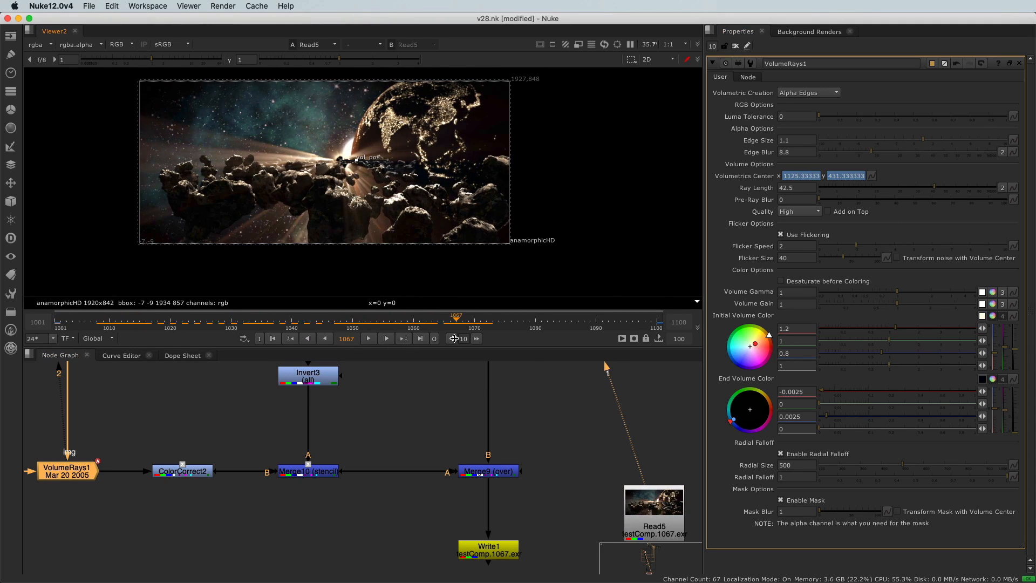
{"action": "left_click_drag", "start_coordinate": [357, 163], "coordinate": [359, 163]}
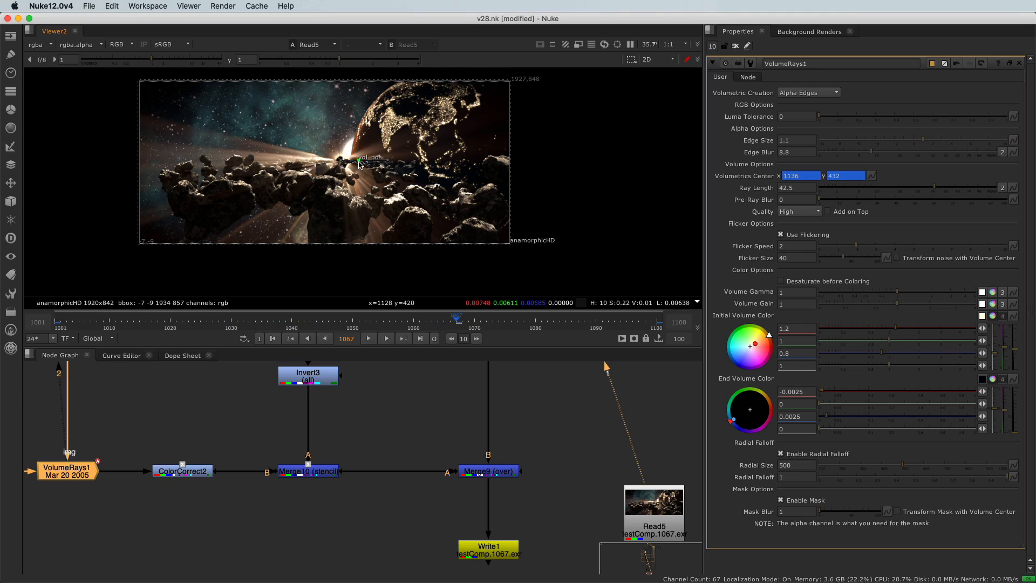
{"action": "left_click_drag", "start_coordinate": [310, 327], "coordinate": [255, 328]}
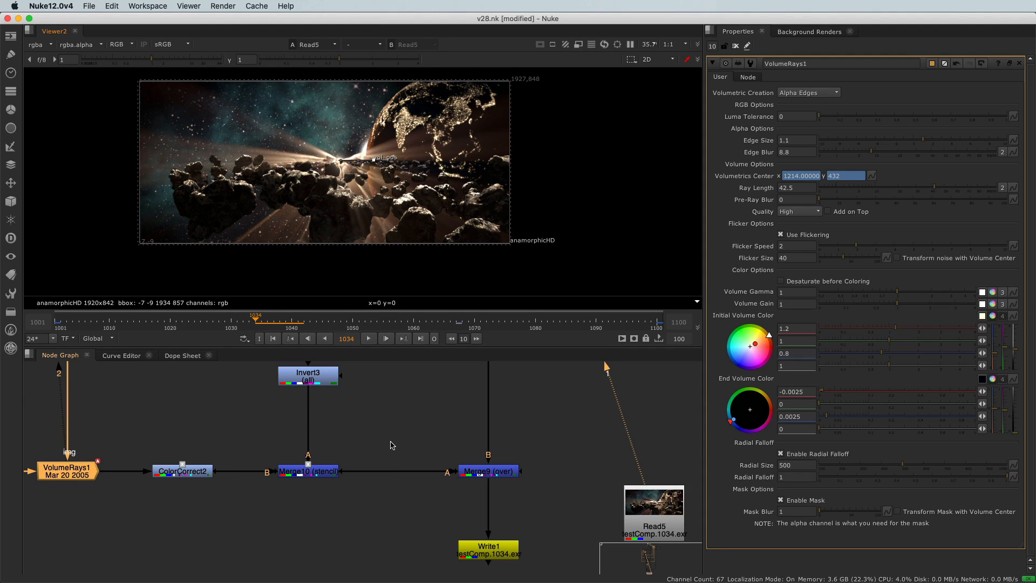
- Find the Sphere2 node fed by Project3D1 and show it in the 3D viewer
{"action": "scroll", "coordinate": [391, 445], "scroll_direction": "down", "scroll_amount": 10}
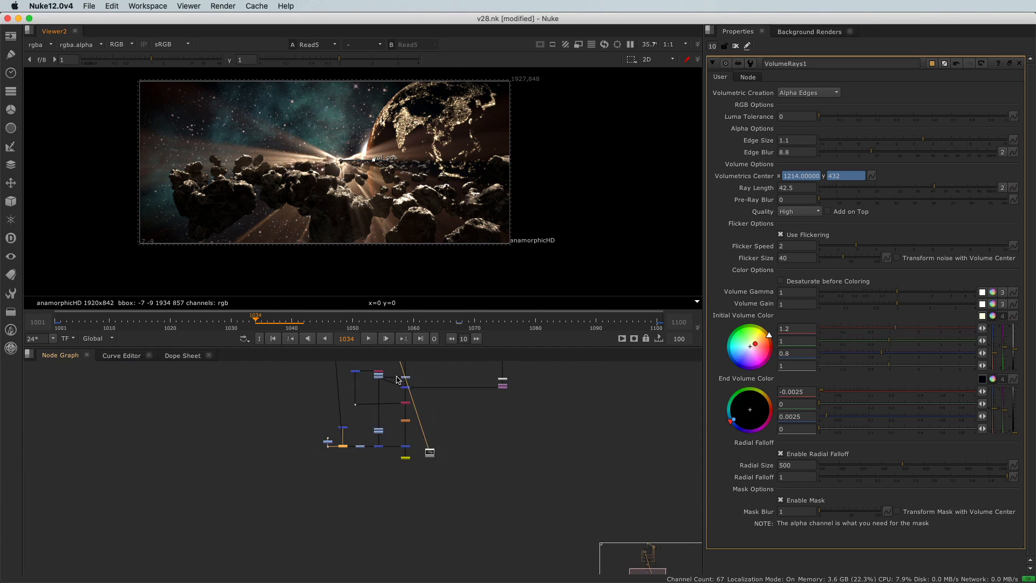
{"action": "scroll", "coordinate": [386, 506], "scroll_direction": "up", "scroll_amount": 2}
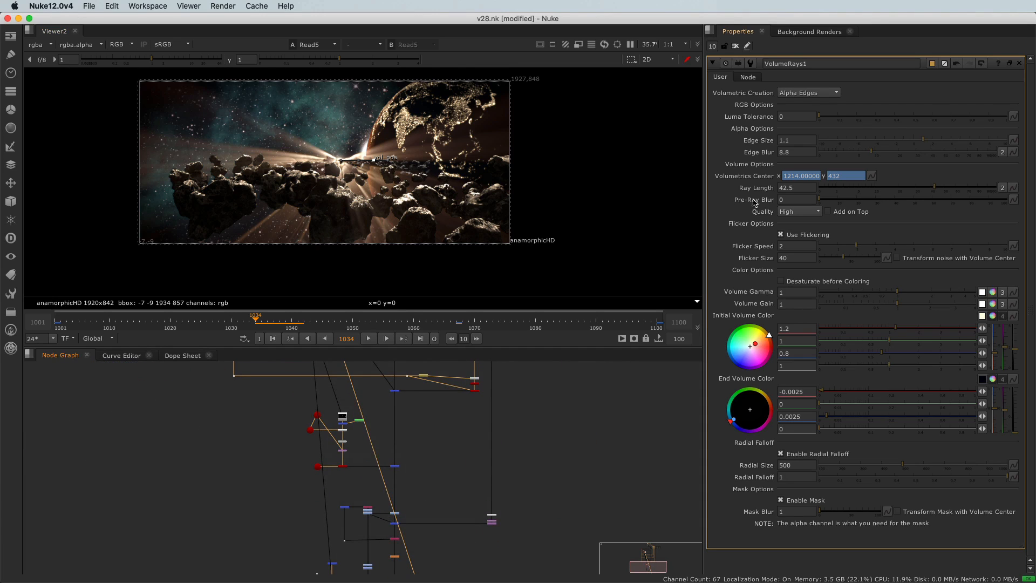
{"action": "scroll", "coordinate": [444, 533], "scroll_direction": "up", "scroll_amount": 10}
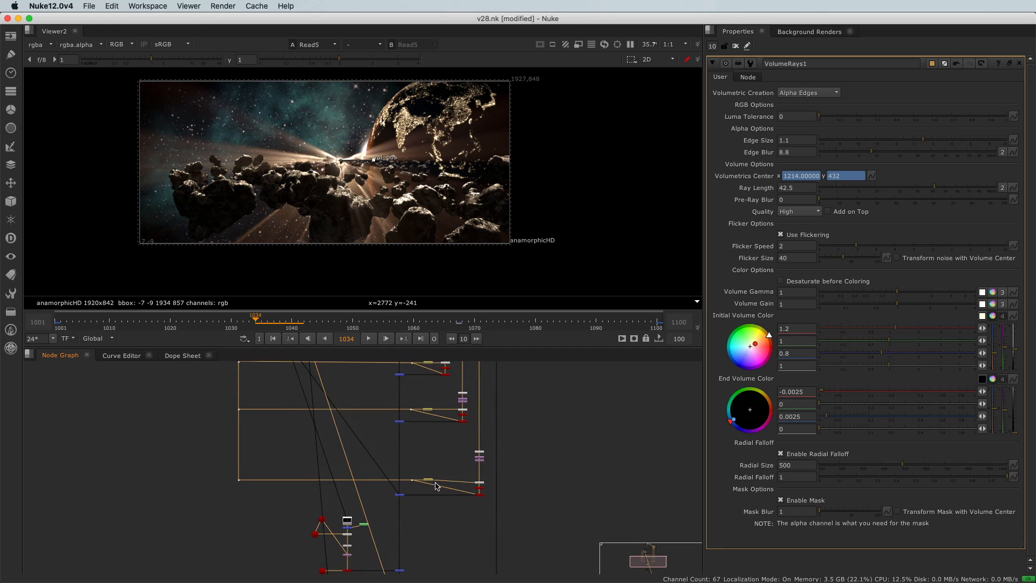
{"action": "scroll", "coordinate": [407, 419], "scroll_direction": "up", "scroll_amount": 10}
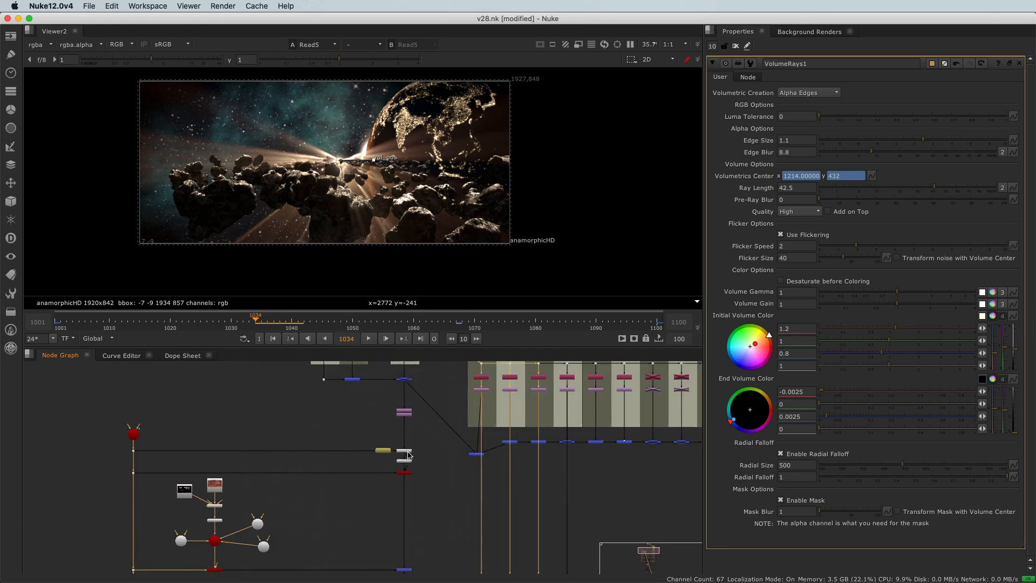
{"action": "scroll", "coordinate": [405, 469], "scroll_direction": "up", "scroll_amount": 3}
{"action": "left_click", "coordinate": [407, 463]}
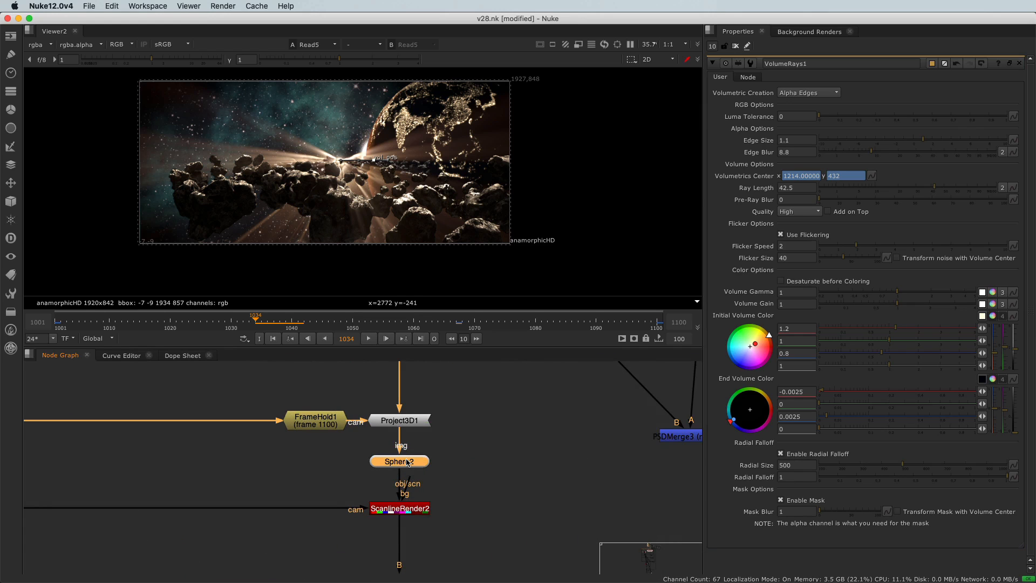
{"action": "key", "text": "1"}
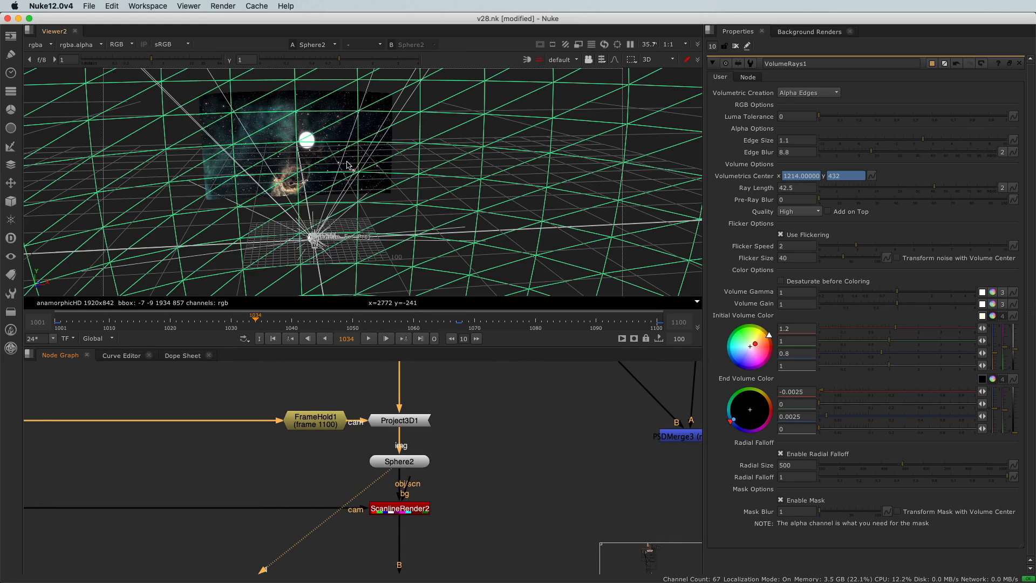
{"action": "right_click_drag", "start_coordinate": [312, 163], "coordinate": [298, 164], "text": "alt"}
- Add a Reconcile3D node beside Sphere2 and ScanlineRender2
{"action": "middle_click_drag", "start_coordinate": [491, 474], "coordinate": [435, 488]}
{"action": "left_click", "coordinate": [434, 489]}
{"action": "key", "text": "Tab"}
{"action": "type", "text": "reconcil"}
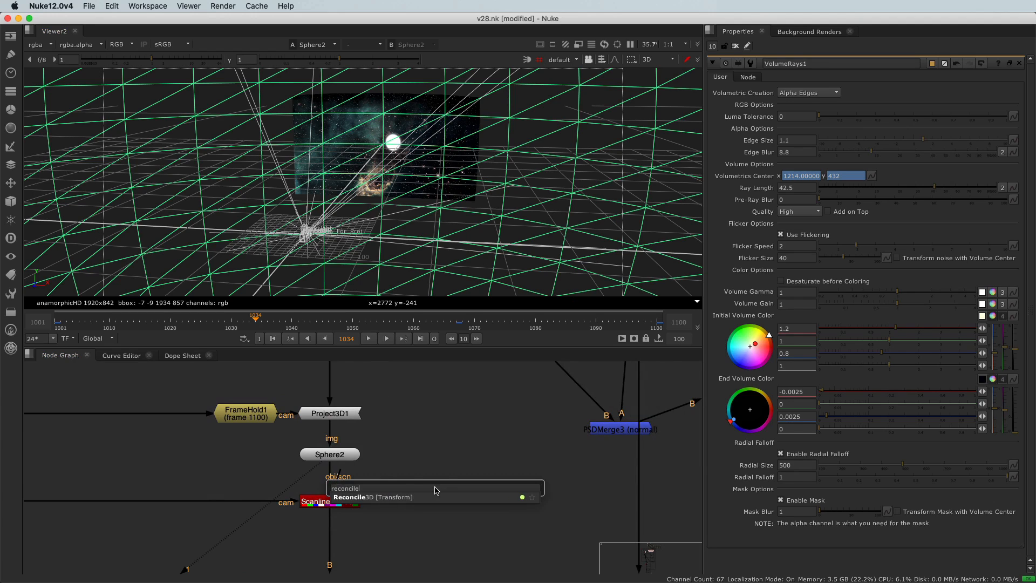
{"action": "key", "text": "Return"}
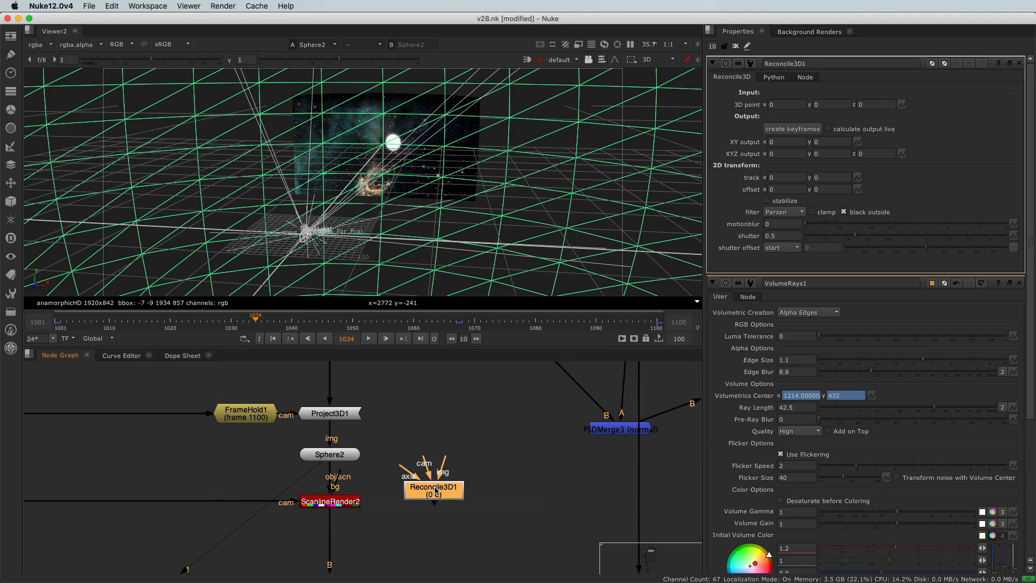
{"action": "left_click_drag", "start_coordinate": [436, 491], "coordinate": [455, 511]}
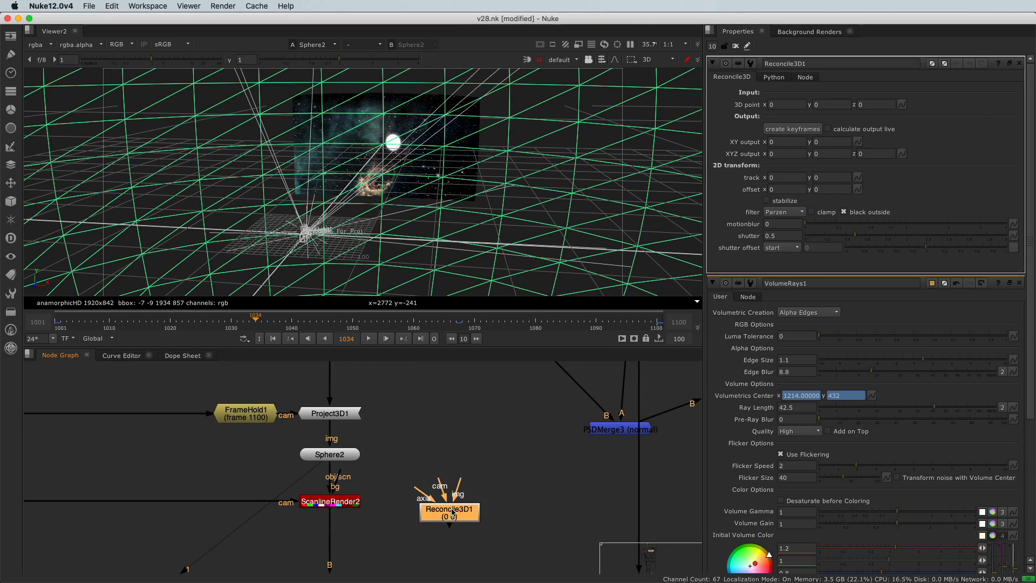
- Connect the cam input of Reconcile3D1 to the Shotcam camera and place the node near that camera
{"action": "middle_click_drag", "start_coordinate": [455, 512], "coordinate": [475, 499]}
{"action": "left_click_drag", "start_coordinate": [474, 499], "coordinate": [214, 555]}
{"action": "middle_click_drag", "start_coordinate": [214, 555], "coordinate": [469, 513]}
{"action": "left_click_drag", "start_coordinate": [469, 514], "coordinate": [111, 490]}
{"action": "middle_click_drag", "start_coordinate": [111, 490], "coordinate": [257, 485]}
{"action": "left_click_drag", "start_coordinate": [257, 484], "coordinate": [32, 476]}
{"action": "middle_click_drag", "start_coordinate": [32, 476], "coordinate": [308, 465]}
{"action": "left_click_drag", "start_coordinate": [308, 465], "coordinate": [65, 432]}
{"action": "middle_click_drag", "start_coordinate": [65, 432], "coordinate": [318, 465]}
{"action": "left_click_drag", "start_coordinate": [318, 462], "coordinate": [280, 411]}
{"action": "scroll", "coordinate": [281, 412], "scroll_direction": "down", "scroll_amount": 4}
{"action": "scroll", "coordinate": [281, 413], "scroll_direction": "down", "scroll_amount": 4}
{"action": "middle_click_drag", "start_coordinate": [281, 413], "coordinate": [268, 458]}
{"action": "scroll", "coordinate": [267, 459], "scroll_direction": "up", "scroll_amount": 3}
{"action": "left_click_drag", "start_coordinate": [267, 459], "coordinate": [266, 429]}
{"action": "scroll", "coordinate": [267, 426], "scroll_direction": "down", "scroll_amount": 3}
{"action": "scroll", "coordinate": [507, 492], "scroll_direction": "up", "scroll_amount": 3}
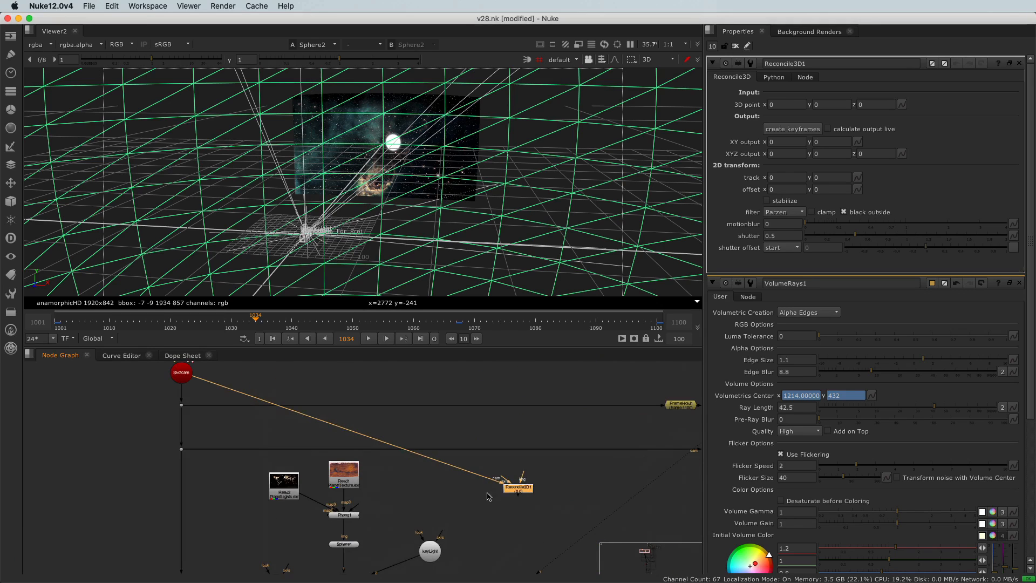
{"action": "left_click_drag", "start_coordinate": [507, 494], "coordinate": [500, 402]}
{"action": "middle_click_drag", "start_coordinate": [500, 402], "coordinate": [435, 466]}
{"action": "left_click_drag", "start_coordinate": [435, 466], "coordinate": [383, 413]}
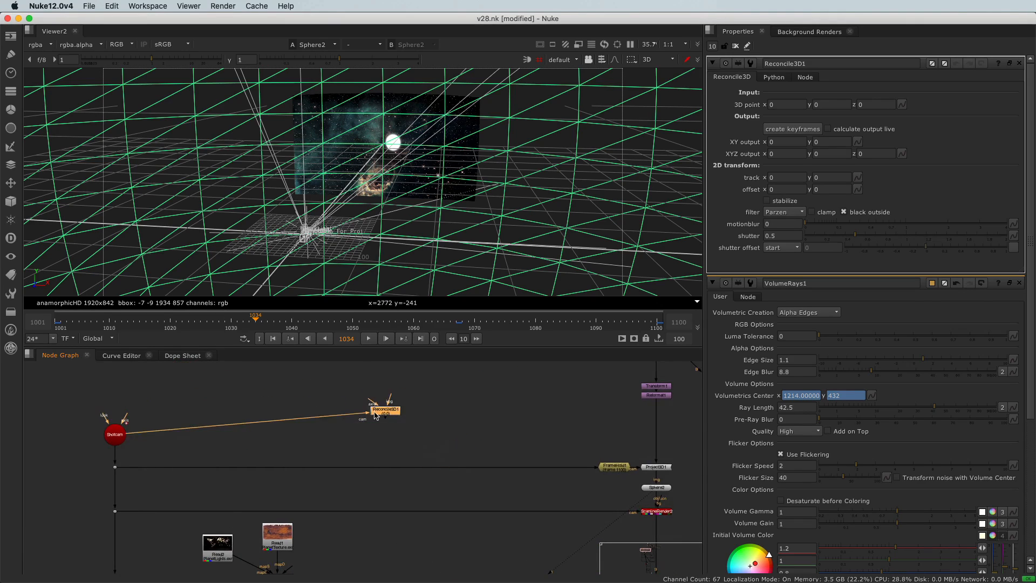
{"action": "scroll", "coordinate": [397, 407], "scroll_direction": "up", "scroll_amount": 3}
{"action": "scroll", "coordinate": [397, 407], "scroll_direction": "up", "scroll_amount": 4}
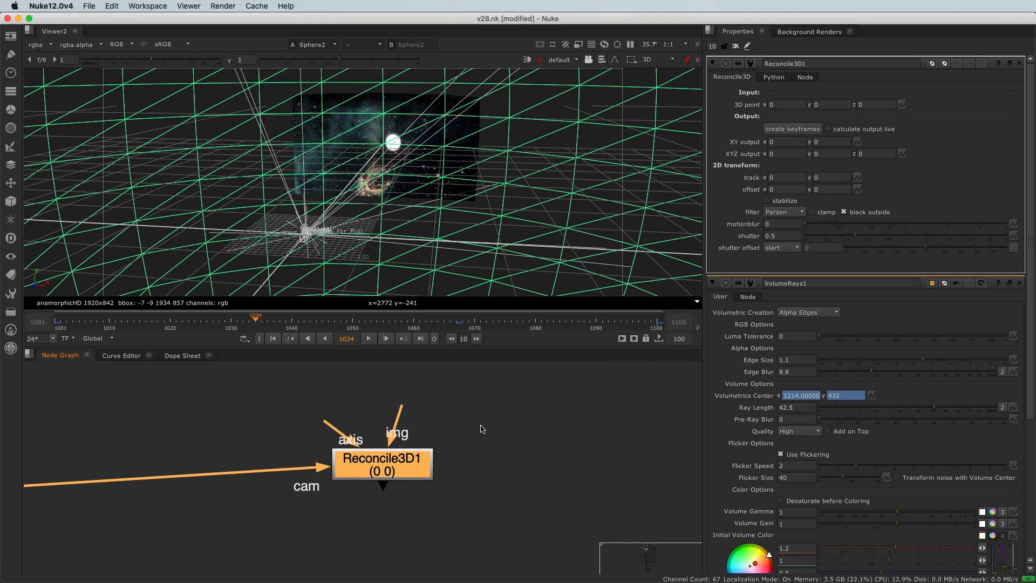
- Add a Reformat node set to the 1920x842 root format and connect it to the img input of Reconcile3D1
{"action": "middle_click_drag", "start_coordinate": [477, 427], "coordinate": [435, 495]}
{"action": "left_click", "coordinate": [549, 463]}
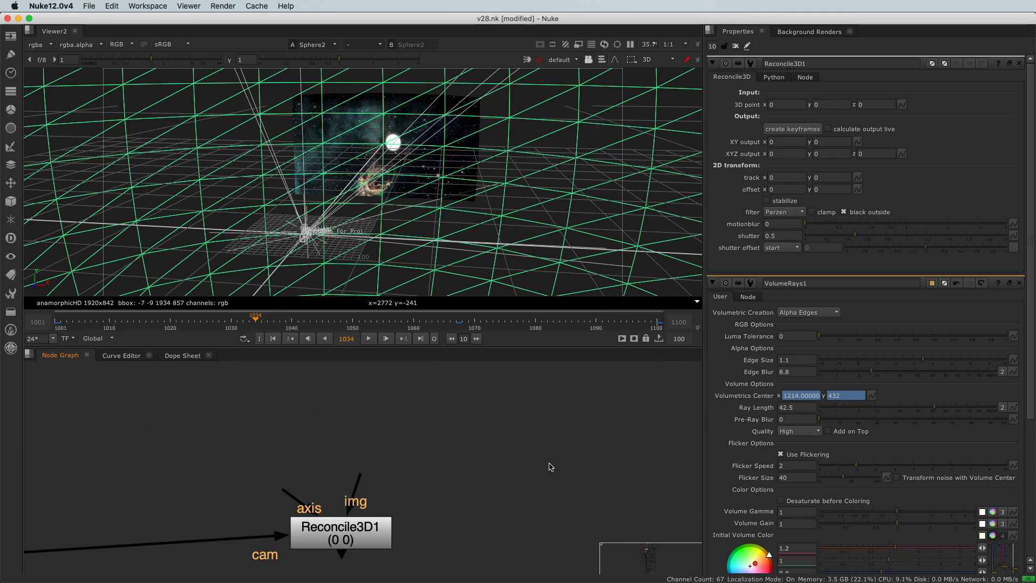
{"action": "key", "text": "Tab"}
{"action": "type", "text": "refo"}
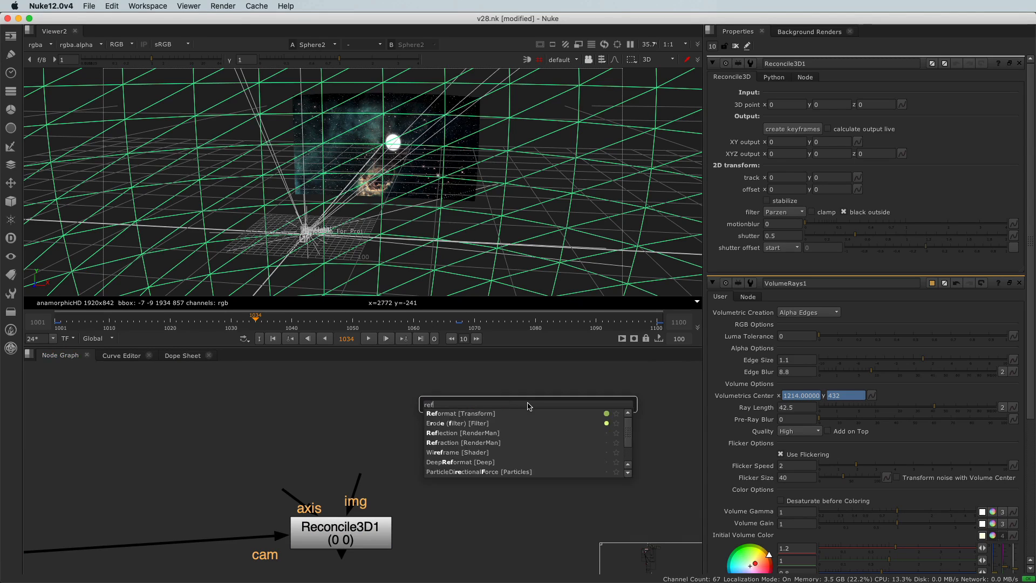
{"action": "key", "text": "Return"}
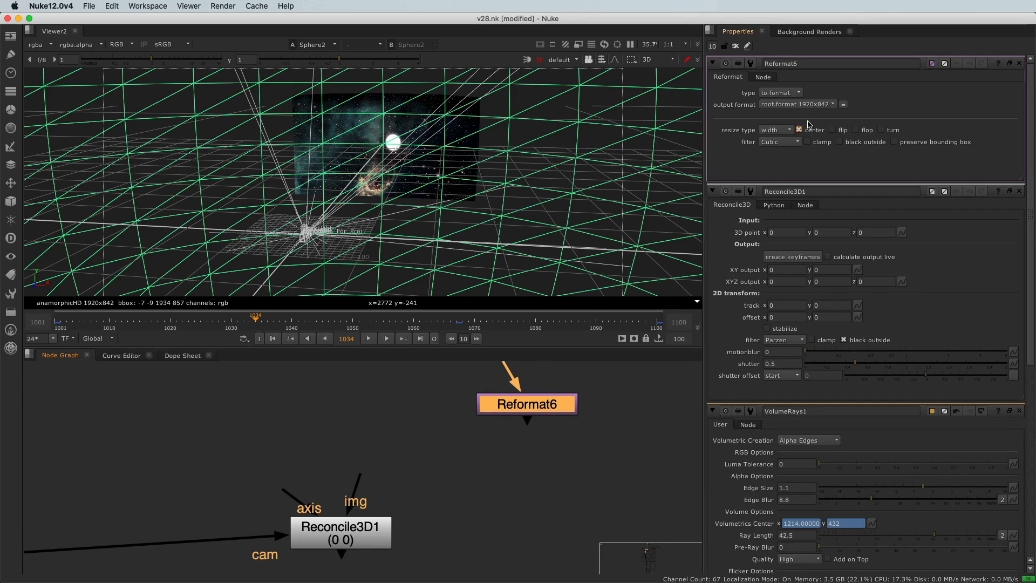
{"action": "left_click_drag", "start_coordinate": [362, 473], "coordinate": [539, 408]}
- Add an Axis node above Reconcile3D1, close all open node properties and deselect the nodes
{"action": "left_click_drag", "start_coordinate": [281, 492], "coordinate": [323, 422]}
{"action": "middle_click_drag", "start_coordinate": [283, 392], "coordinate": [298, 457]}
{"action": "left_click", "coordinate": [296, 456]}
{"action": "key", "text": "Tab"}
{"action": "type", "text": "axis"}
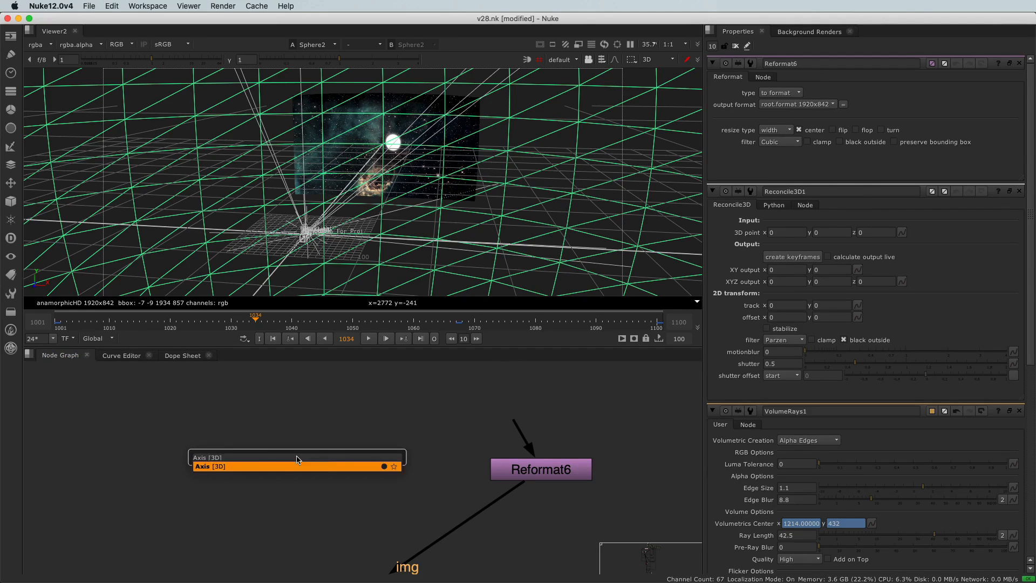
{"action": "key", "text": "Return"}
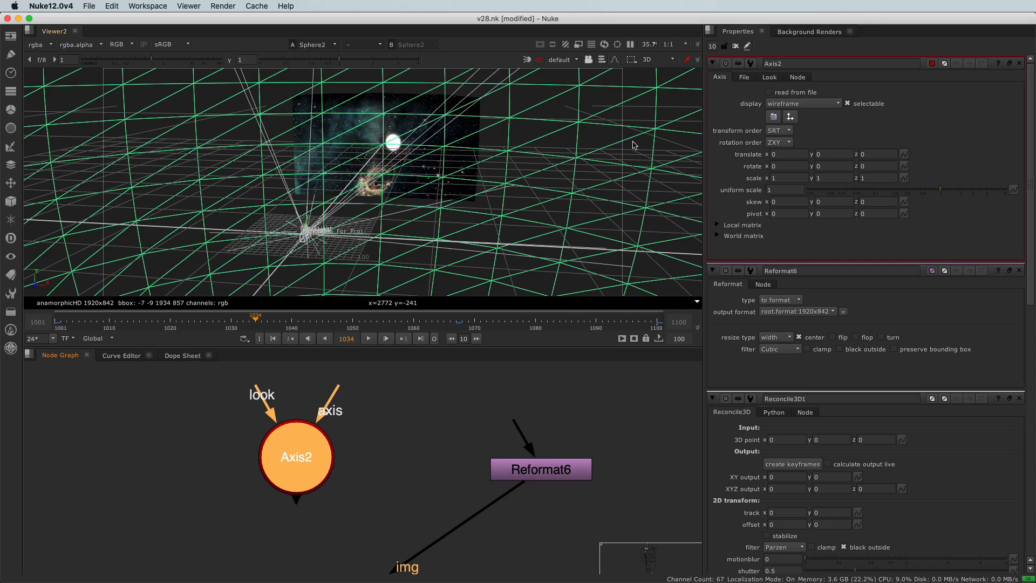
{"action": "left_click", "coordinate": [735, 46]}
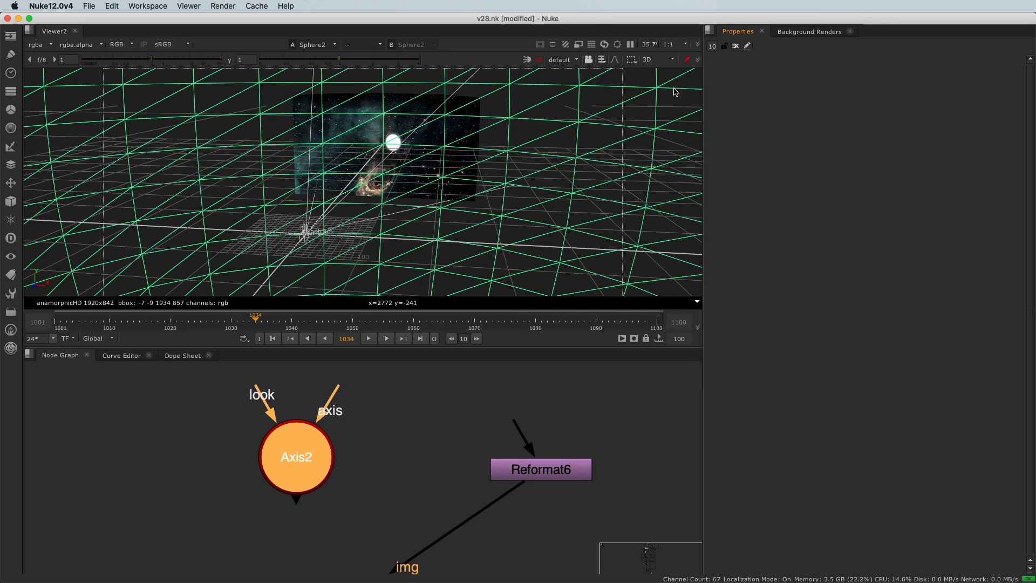
{"action": "left_click", "coordinate": [370, 432]}
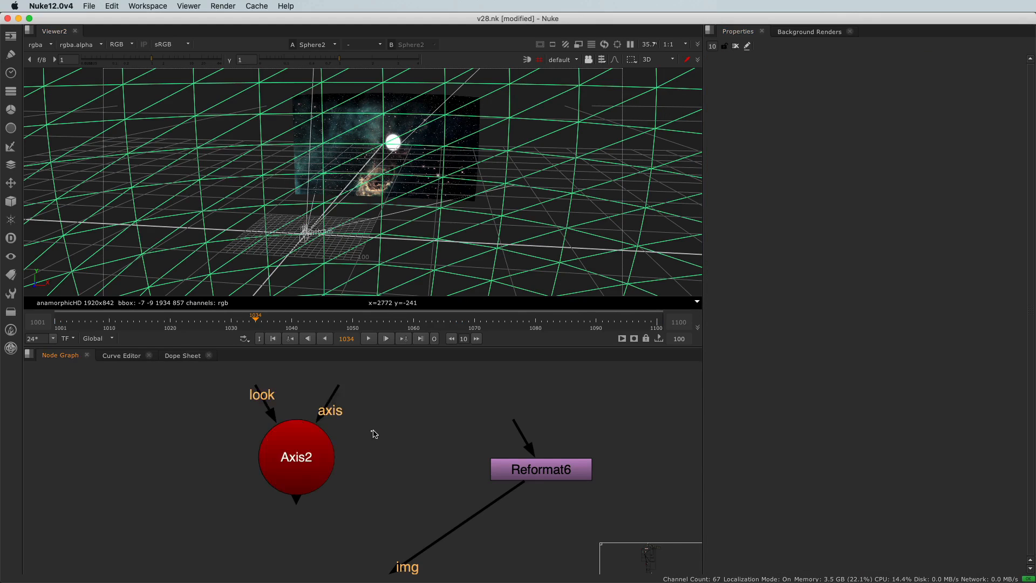
- Open the Sphere2 properties and switch the 3D viewer to vertex selection to show the sphere's vertices
{"action": "scroll", "coordinate": [370, 432], "scroll_direction": "down", "scroll_amount": 6}
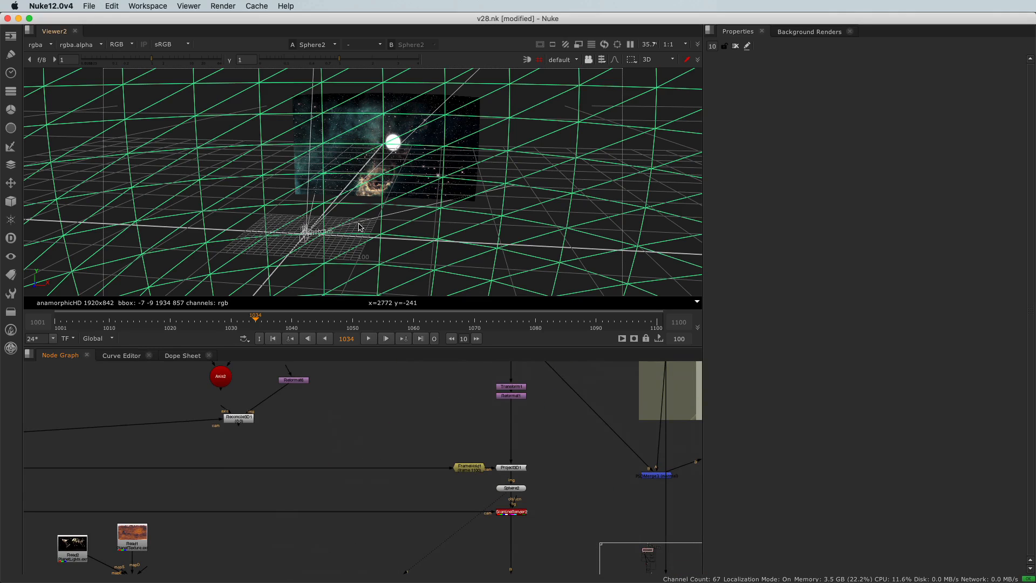
{"action": "scroll", "coordinate": [462, 468], "scroll_direction": "up", "scroll_amount": 3}
{"action": "double_click", "coordinate": [527, 486]}
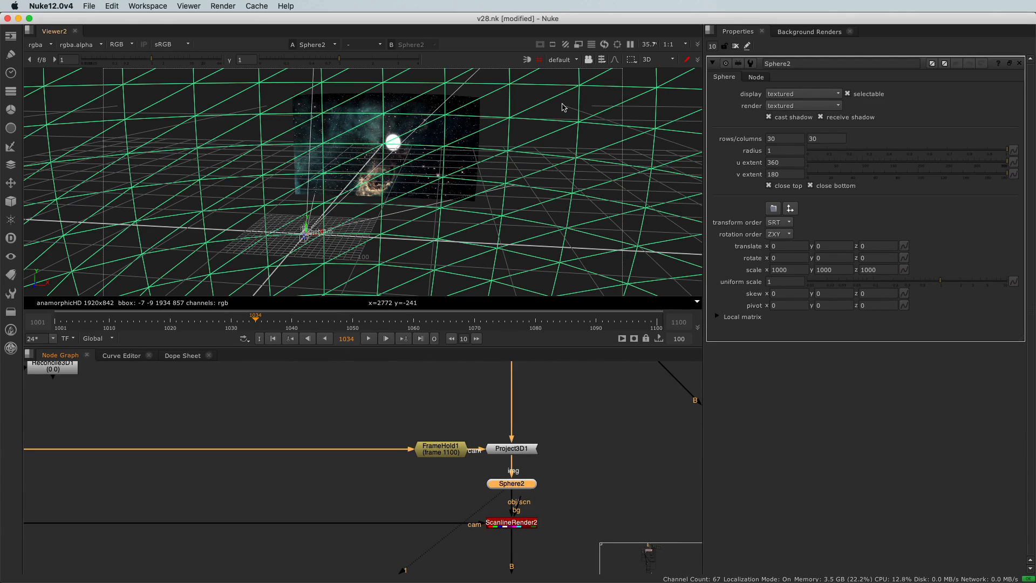
{"action": "left_click", "coordinate": [601, 60]}
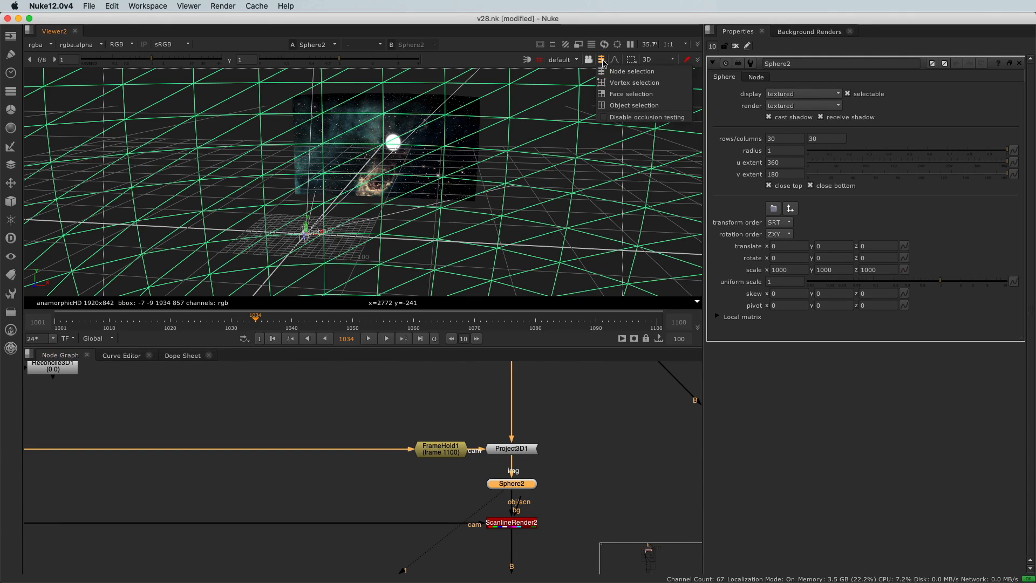
{"action": "left_click", "coordinate": [614, 84]}
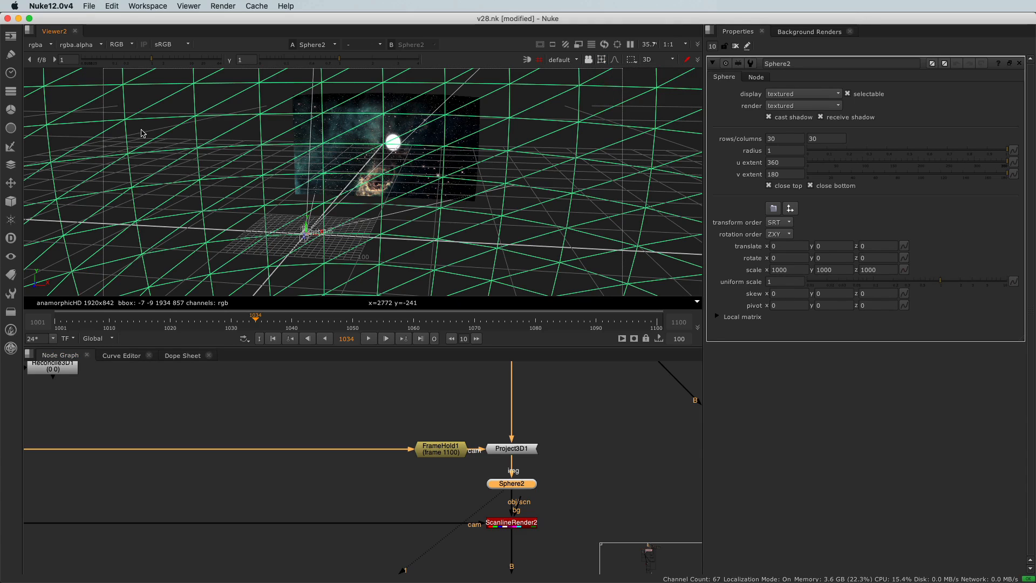
{"action": "left_click", "coordinate": [150, 103]}
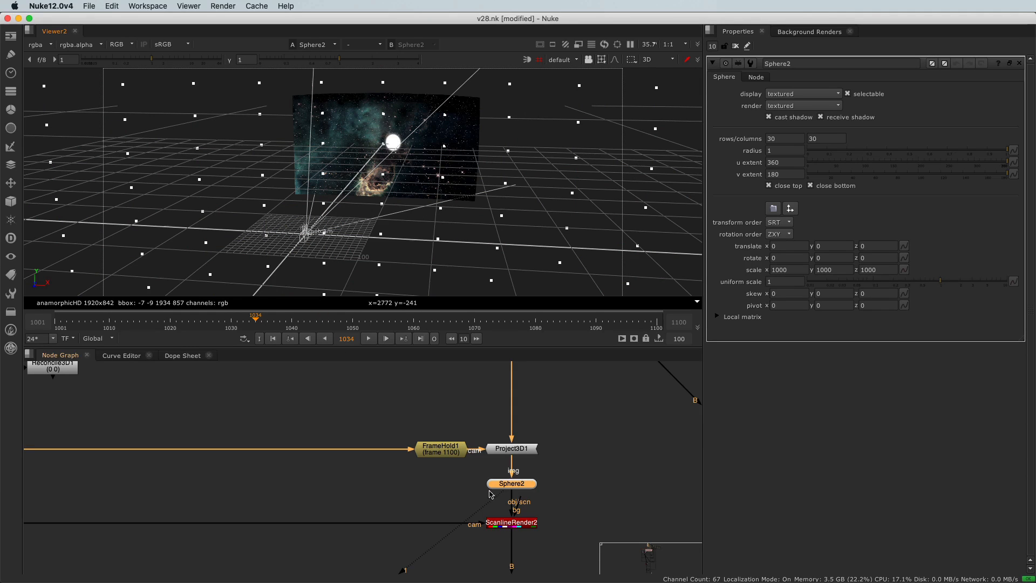
- Select a single Sphere2 vertex to the left of the projected space image in the 3D viewer
{"action": "scroll", "coordinate": [379, 127], "scroll_direction": "up", "scroll_amount": 6}
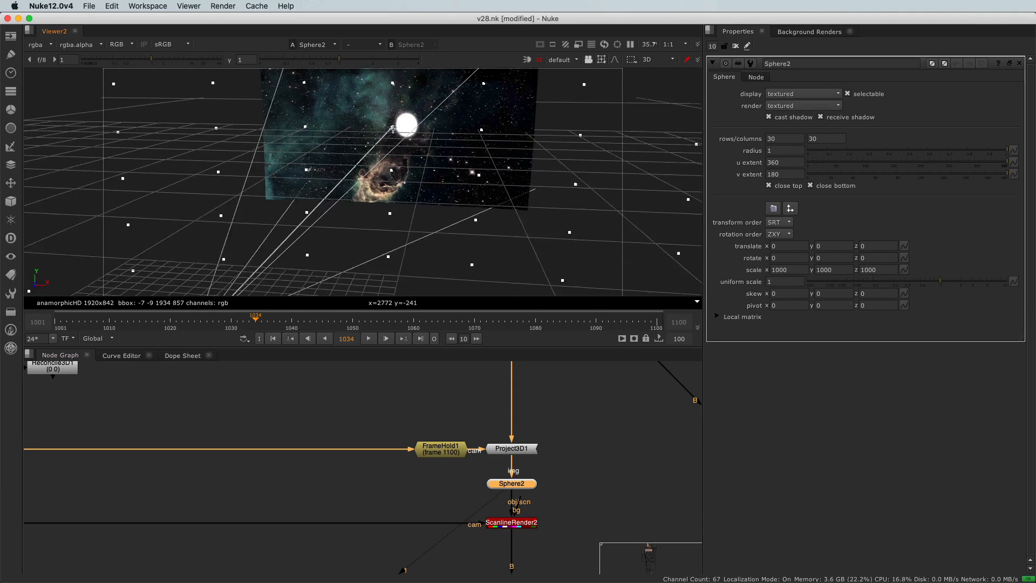
{"action": "scroll", "coordinate": [387, 113], "scroll_direction": "down", "scroll_amount": 1}
{"action": "left_click_drag", "start_coordinate": [157, 142], "coordinate": [257, 147], "text": "alt"}
{"action": "left_click_drag", "start_coordinate": [67, 110], "coordinate": [92, 132]}
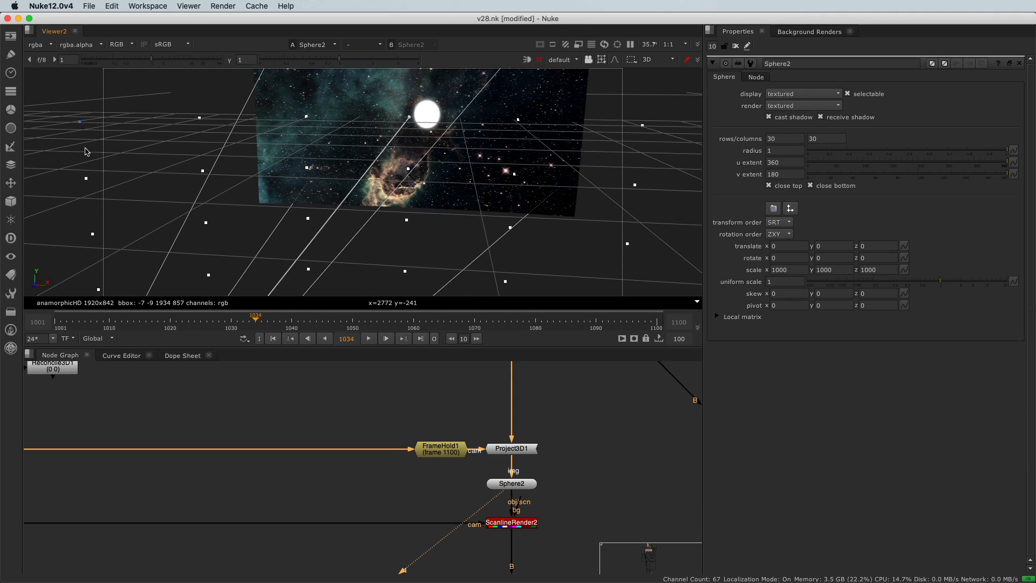
- Open the Axis2 properties and match the axis position to the selected Sphere2 vertex
{"action": "scroll", "coordinate": [291, 494], "scroll_direction": "down", "scroll_amount": 5}
{"action": "scroll", "coordinate": [166, 402], "scroll_direction": "up", "scroll_amount": 4}
{"action": "left_click", "coordinate": [177, 409]}
{"action": "double_click", "coordinate": [181, 414]}
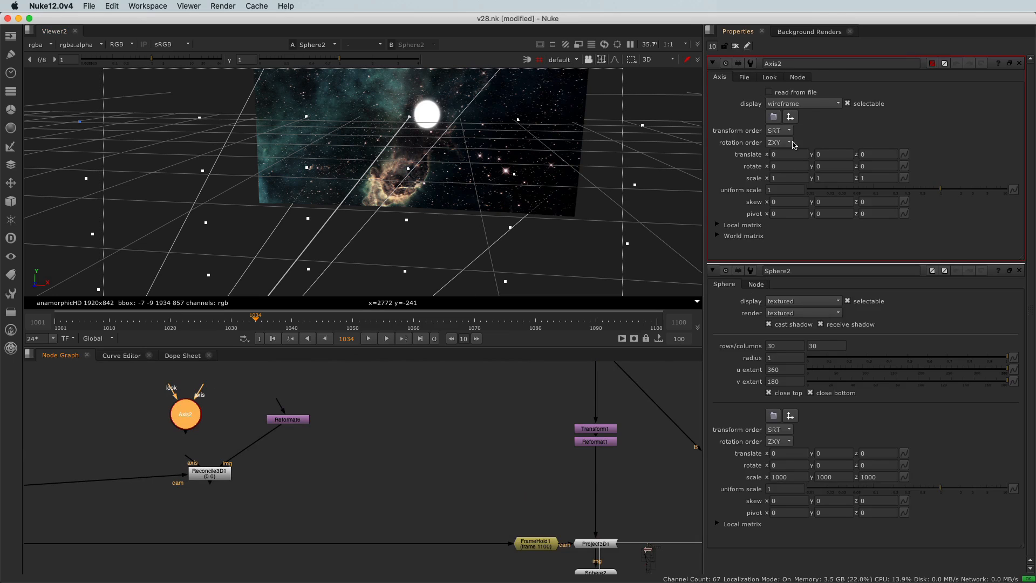
{"action": "left_click", "coordinate": [790, 118]}
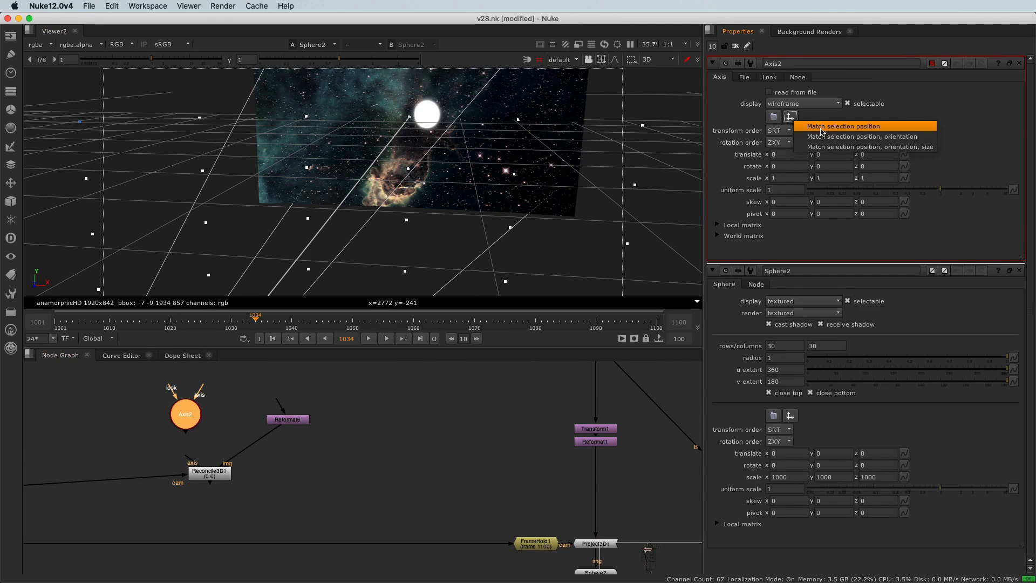
{"action": "left_click", "coordinate": [843, 126]}
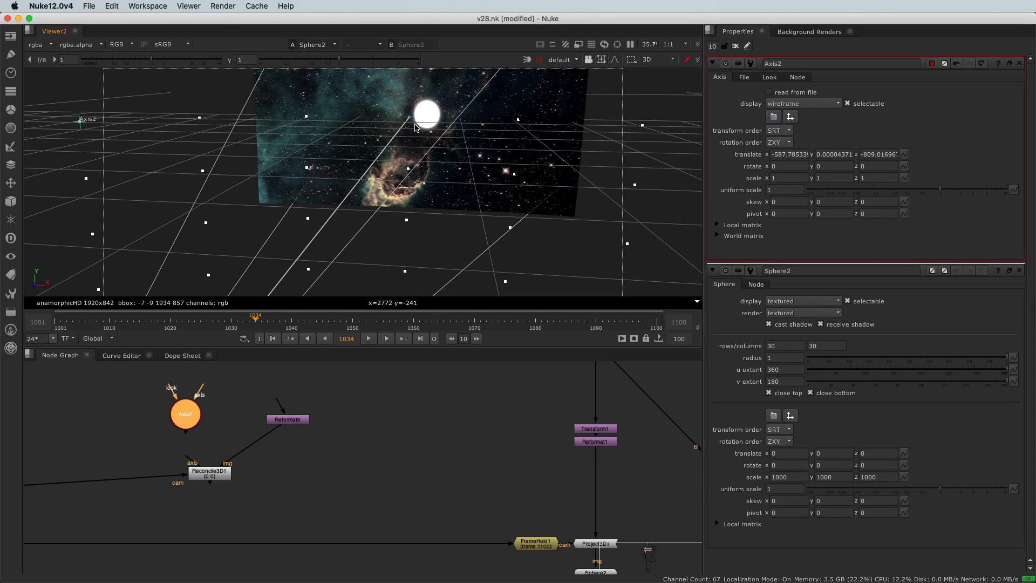
- Select Sphere2 and set its Y rotation to -2 so a column of vertices lines up with the sun
{"action": "scroll", "coordinate": [476, 485], "scroll_direction": "down", "scroll_amount": 2}
{"action": "middle_click_drag", "start_coordinate": [472, 481], "coordinate": [415, 441]}
{"action": "scroll", "coordinate": [510, 520], "scroll_direction": "up", "scroll_amount": 4}
{"action": "scroll", "coordinate": [512, 519], "scroll_direction": "up", "scroll_amount": 1}
{"action": "left_click", "coordinate": [507, 497]}
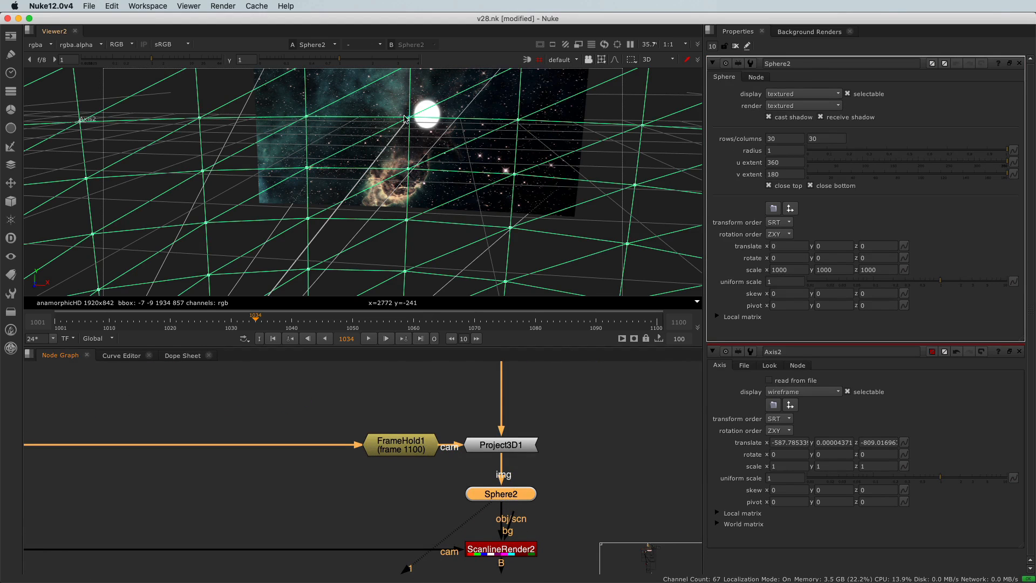
{"action": "scroll", "coordinate": [428, 113], "scroll_direction": "up", "scroll_amount": 3}
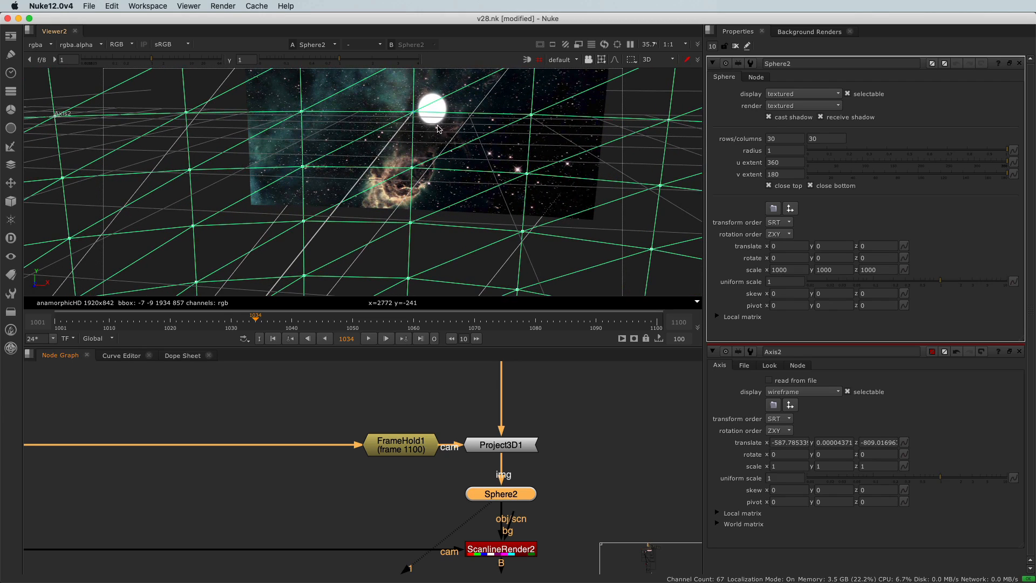
{"action": "left_click", "coordinate": [771, 258]}
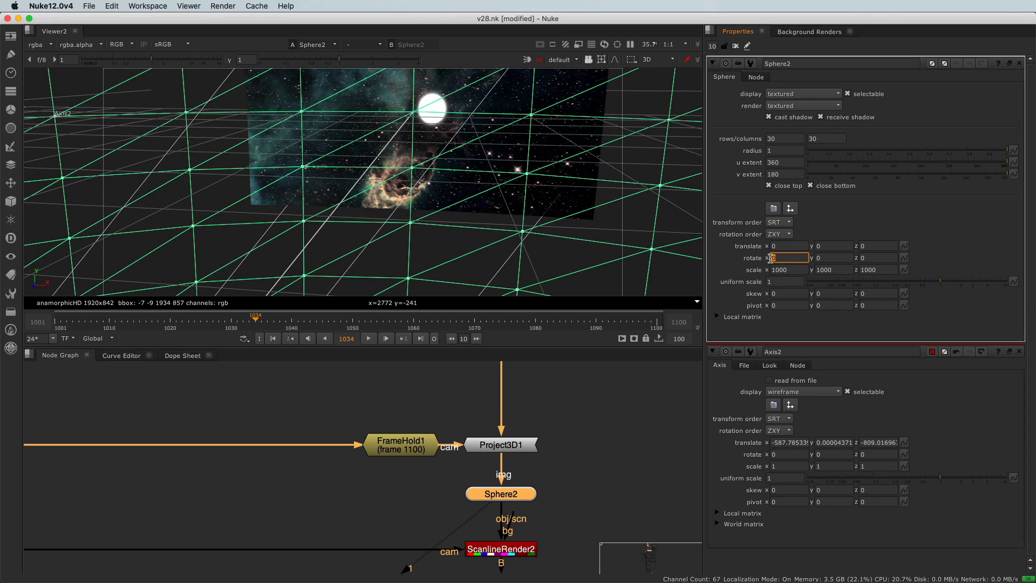
{"action": "left_click", "coordinate": [817, 259]}
{"action": "key", "text": "Up"}
{"action": "key", "text": "Down"}
{"action": "key", "text": "Down"}
{"action": "key", "text": "Down"}
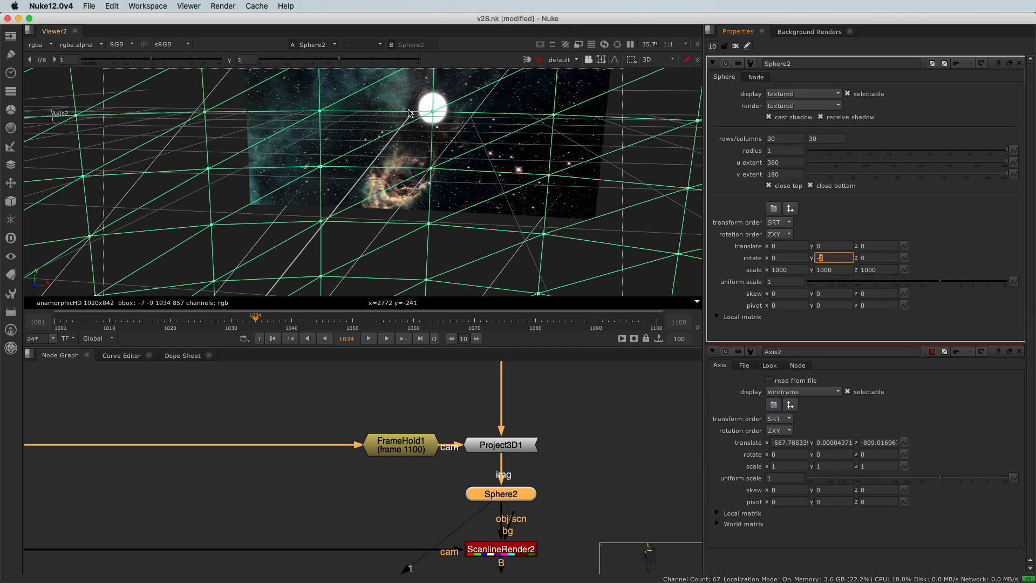
- Set Sphere2's X rotation to 0.3 so a vertex sits at the center of the sun
{"action": "middle_click_drag", "start_coordinate": [403, 86], "coordinate": [403, 156]}
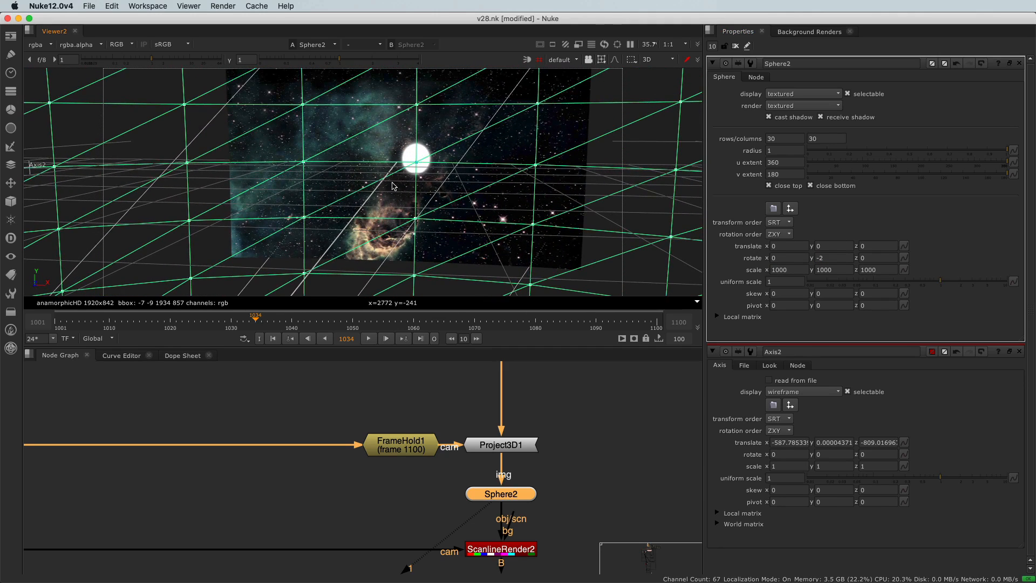
{"action": "left_click", "coordinate": [783, 257]}
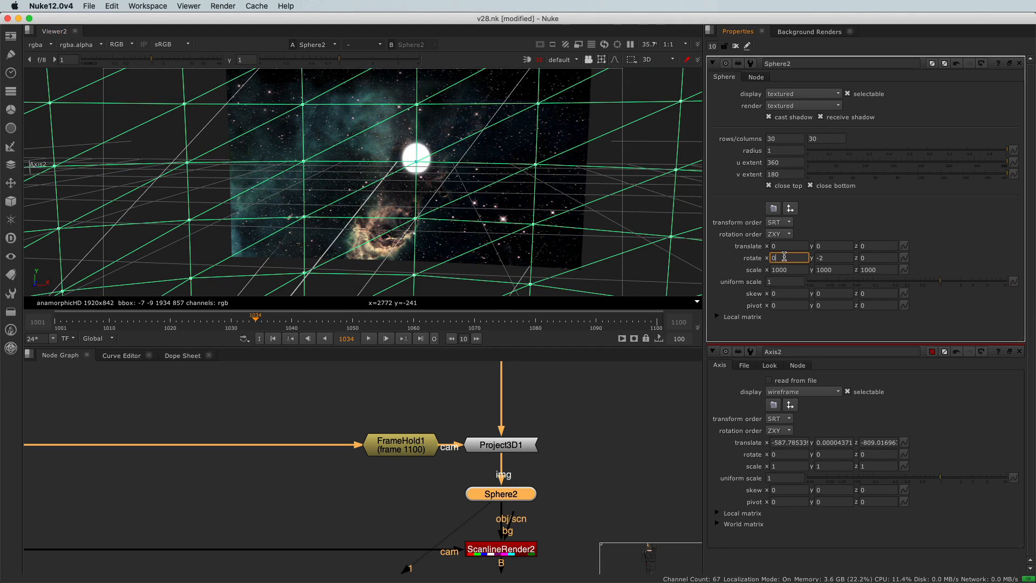
{"action": "key", "text": "Up"}
{"action": "key", "text": "Up"}
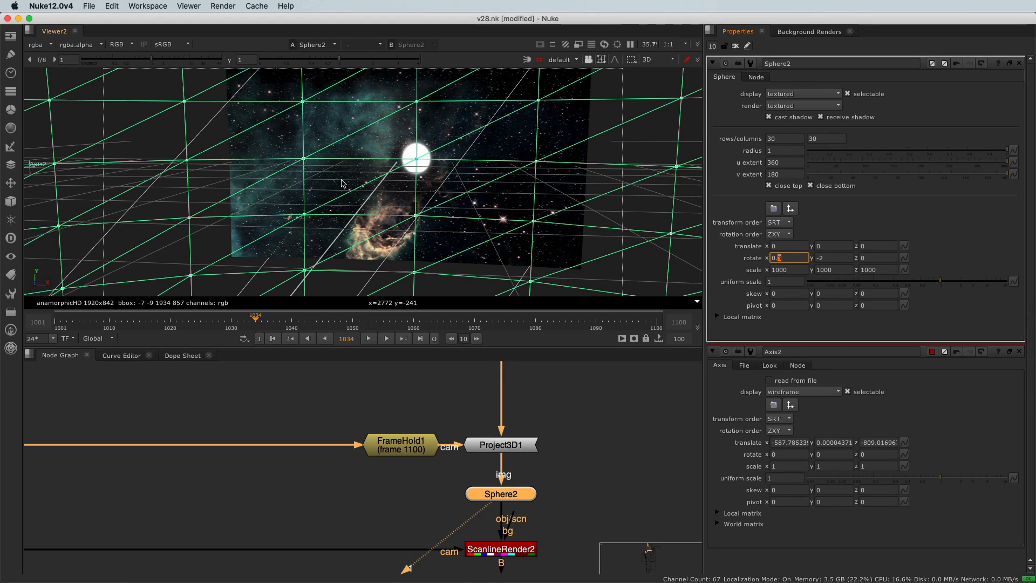
- Select the Sphere2 vertex at the sun's center and match Axis2's position to it
{"action": "left_click", "coordinate": [382, 153]}
{"action": "left_click_drag", "start_coordinate": [400, 146], "coordinate": [438, 173]}
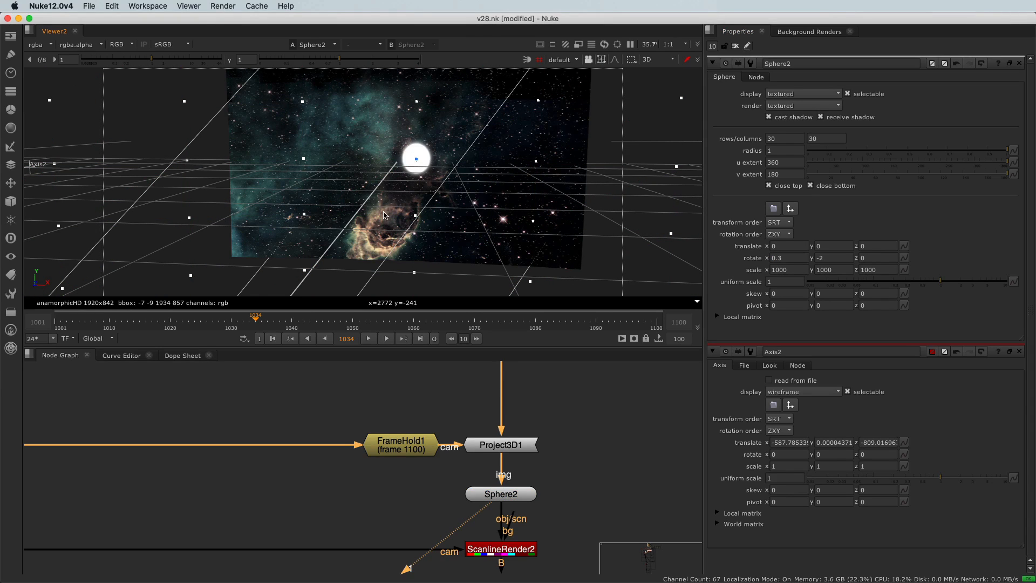
{"action": "scroll", "coordinate": [324, 381], "scroll_direction": "down", "scroll_amount": 4}
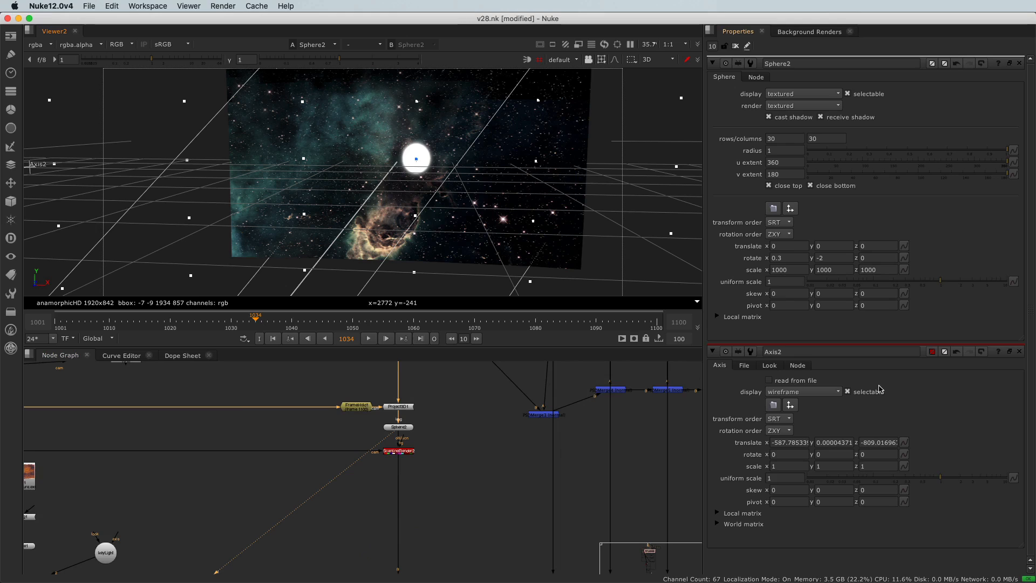
{"action": "left_click", "coordinate": [790, 405]}
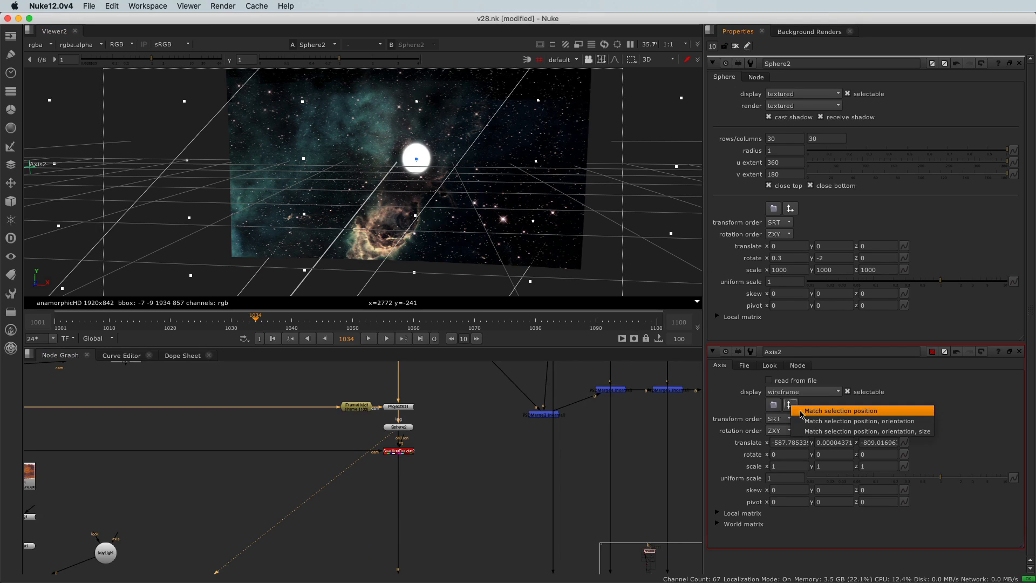
{"action": "left_click", "coordinate": [804, 412]}
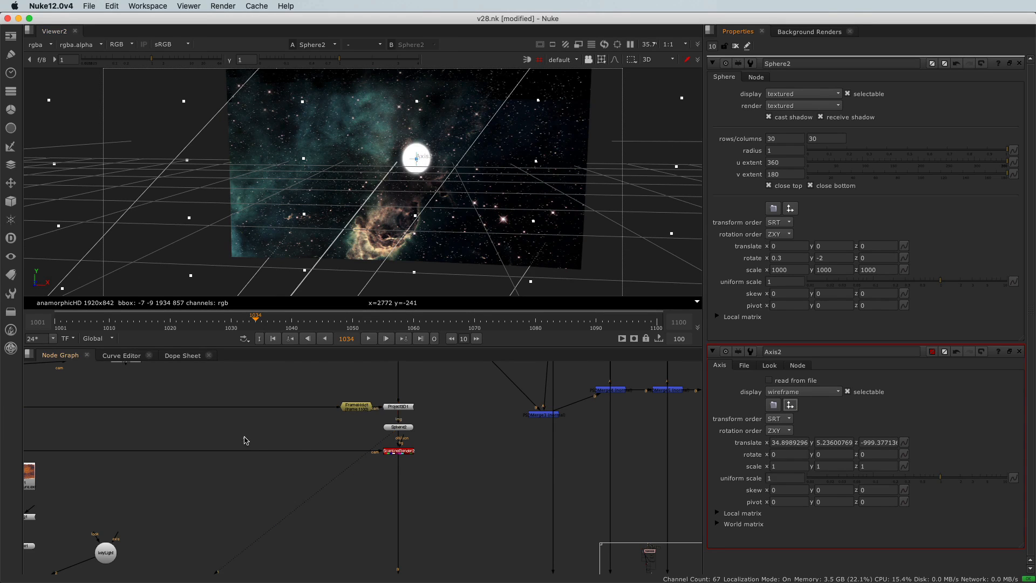
- Connect the axis input of Reconcile3D1 to the Axis2 node and place the axis above it
{"action": "scroll", "coordinate": [245, 441], "scroll_direction": "down", "scroll_amount": 3}
{"action": "scroll", "coordinate": [172, 400], "scroll_direction": "up", "scroll_amount": 5}
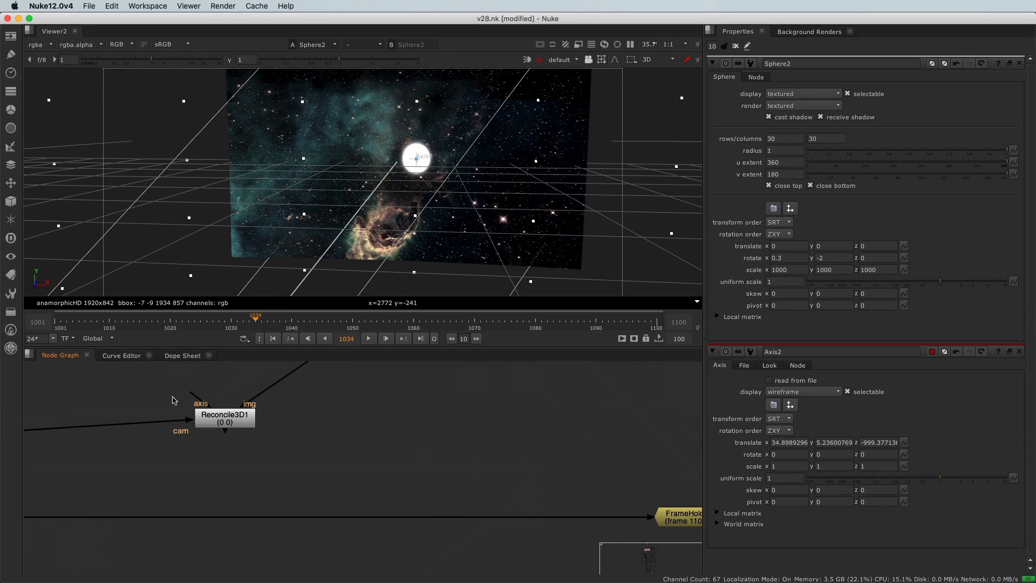
{"action": "middle_click_drag", "start_coordinate": [171, 392], "coordinate": [223, 456]}
{"action": "left_click_drag", "start_coordinate": [240, 462], "coordinate": [238, 398]}
- Open the Reconcile3D1 properties and create output keyframes over the global frame range 1001-1100
{"action": "double_click", "coordinate": [265, 489]}
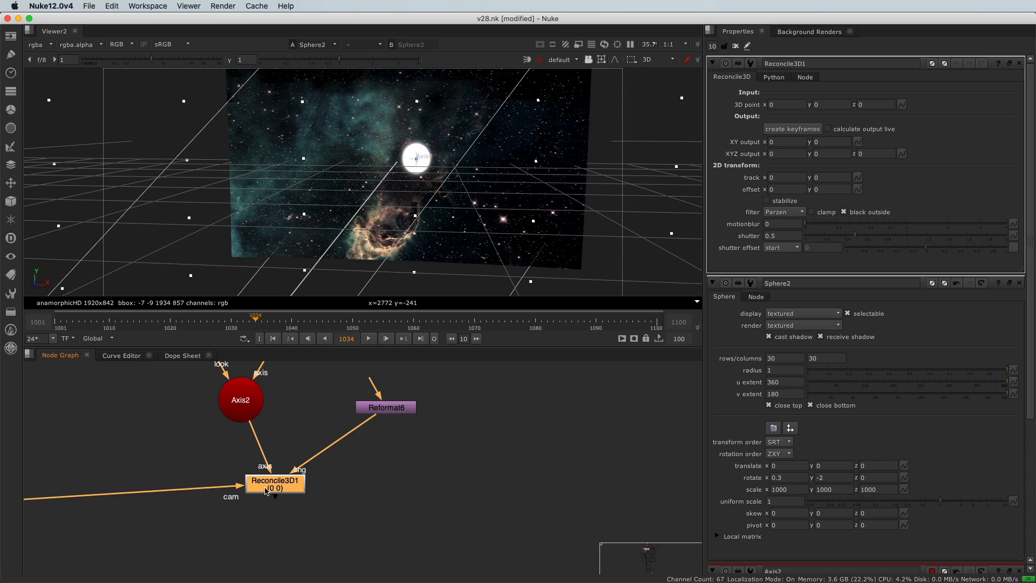
{"action": "left_click", "coordinate": [803, 134]}
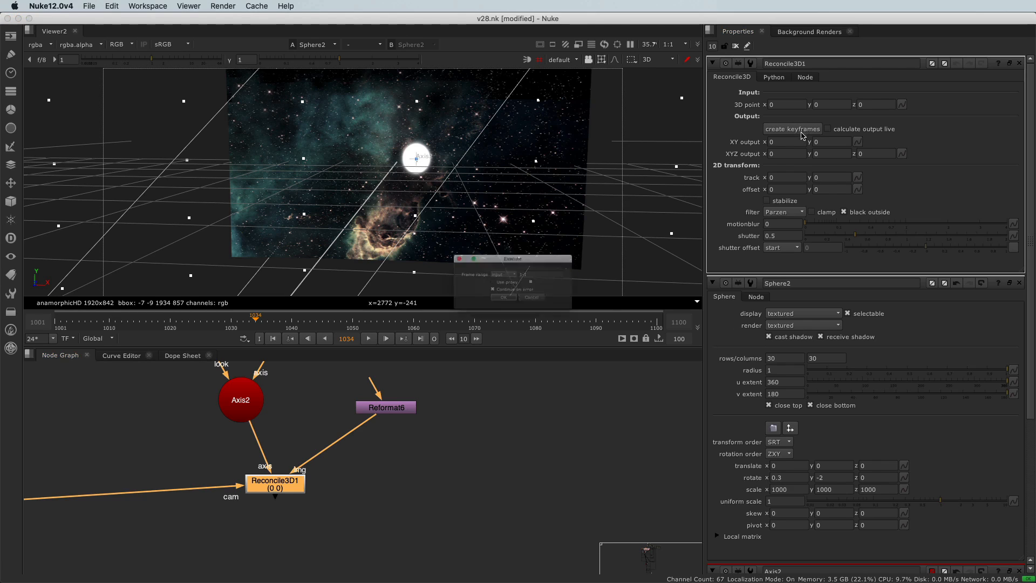
{"action": "left_click", "coordinate": [499, 271]}
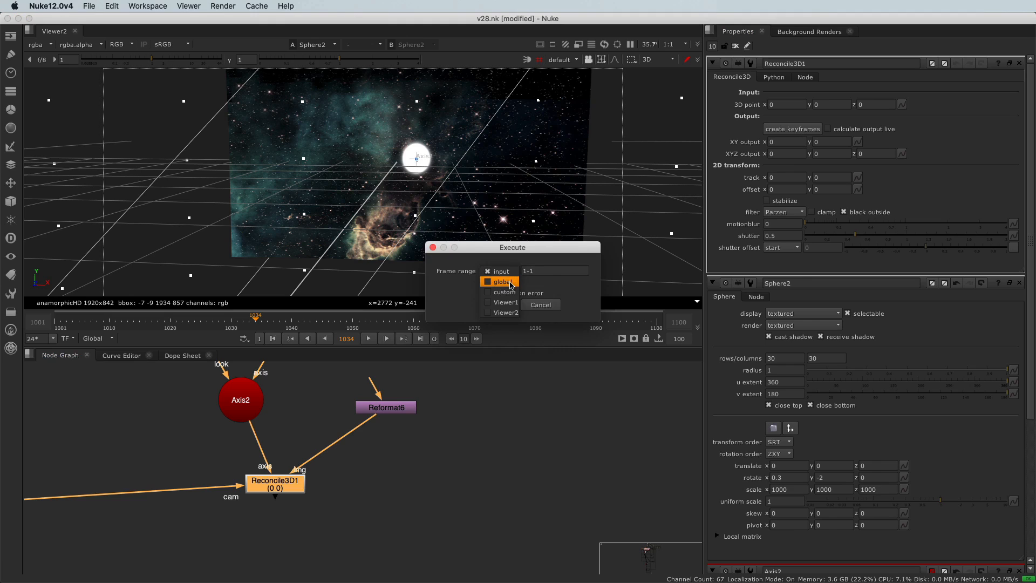
{"action": "left_click", "coordinate": [510, 282]}
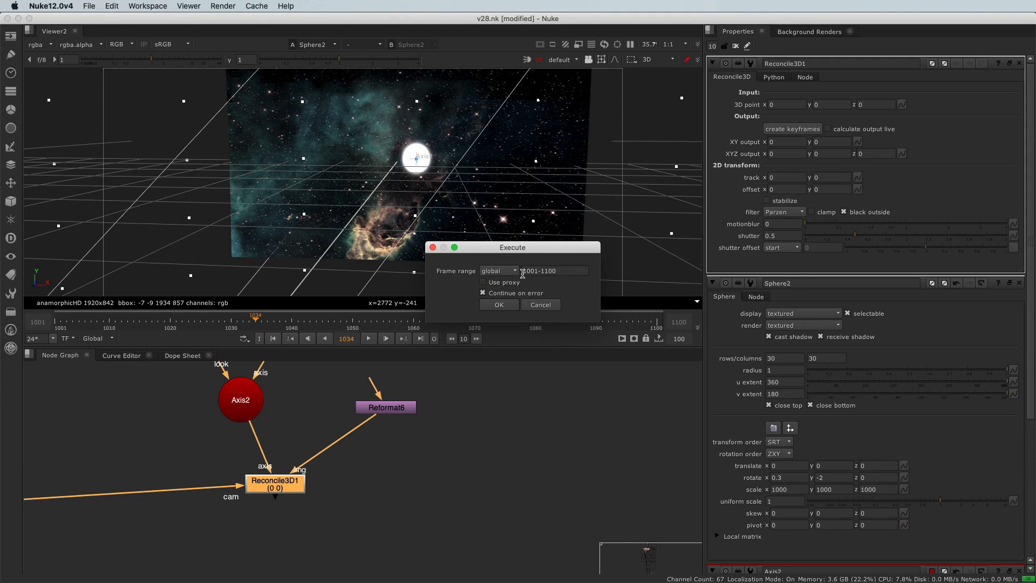
{"action": "left_click", "coordinate": [498, 306]}
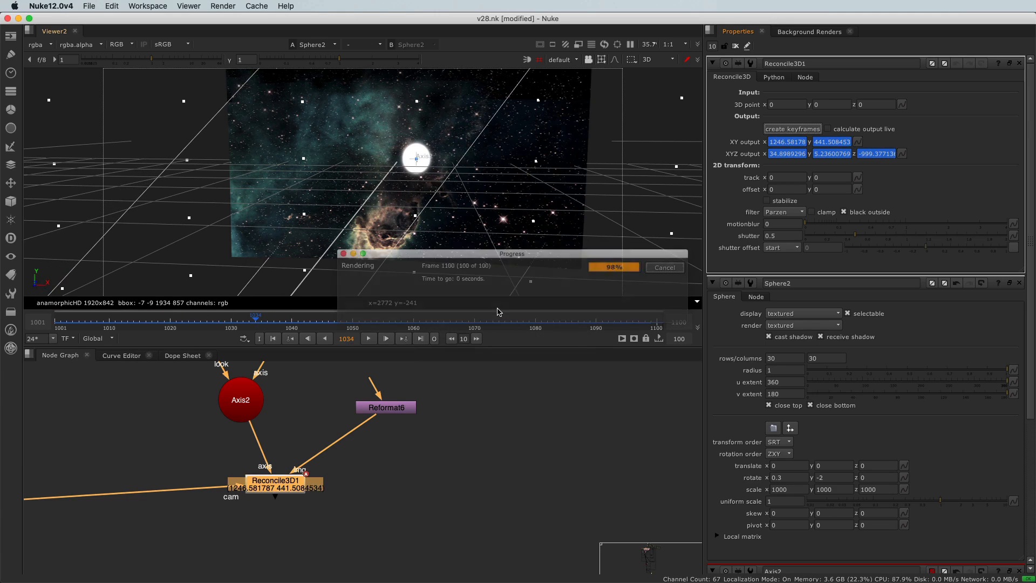
- View Reconcile3D1 in the 2D viewer and scrub the timeline to check how the output point moves
{"action": "left_click", "coordinate": [268, 487]}
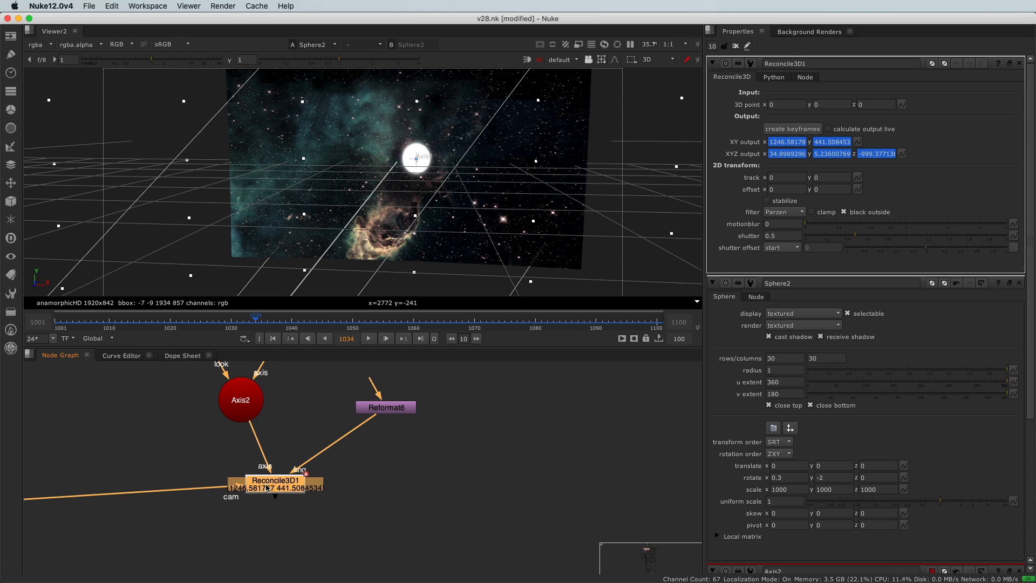
{"action": "key", "text": "1"}
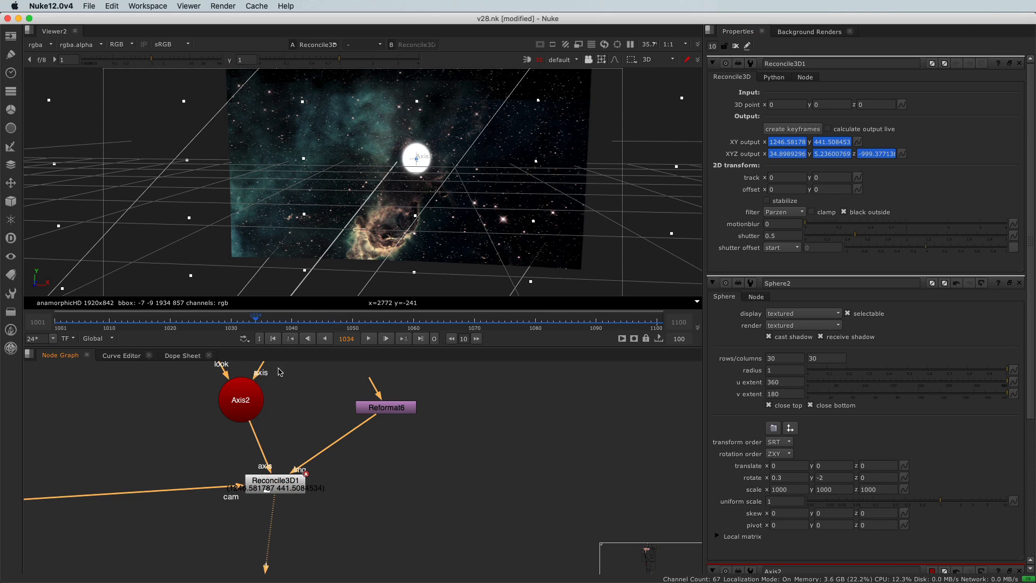
{"action": "key", "text": "Tab"}
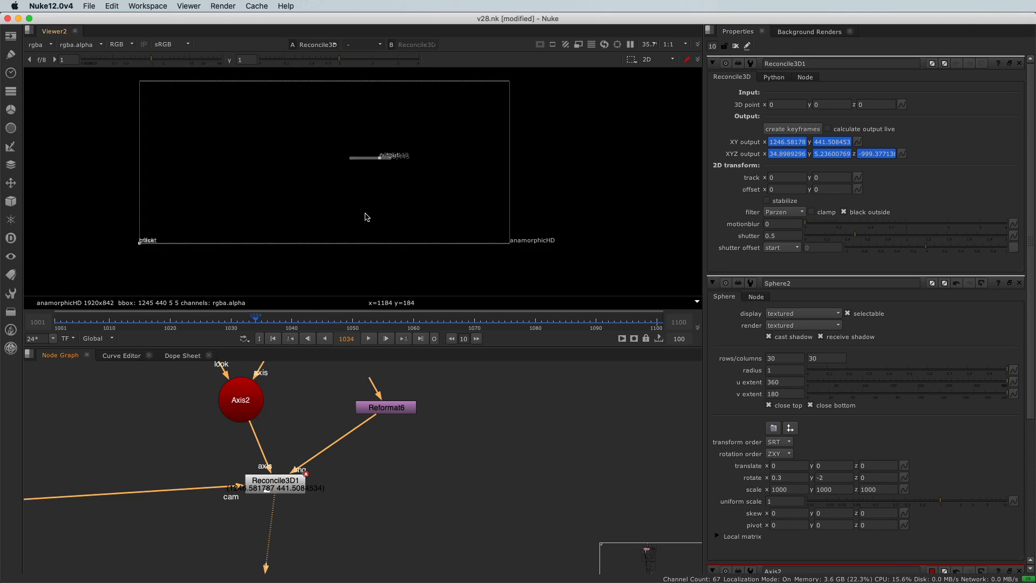
{"action": "scroll", "coordinate": [362, 142], "scroll_direction": "up", "scroll_amount": 3}
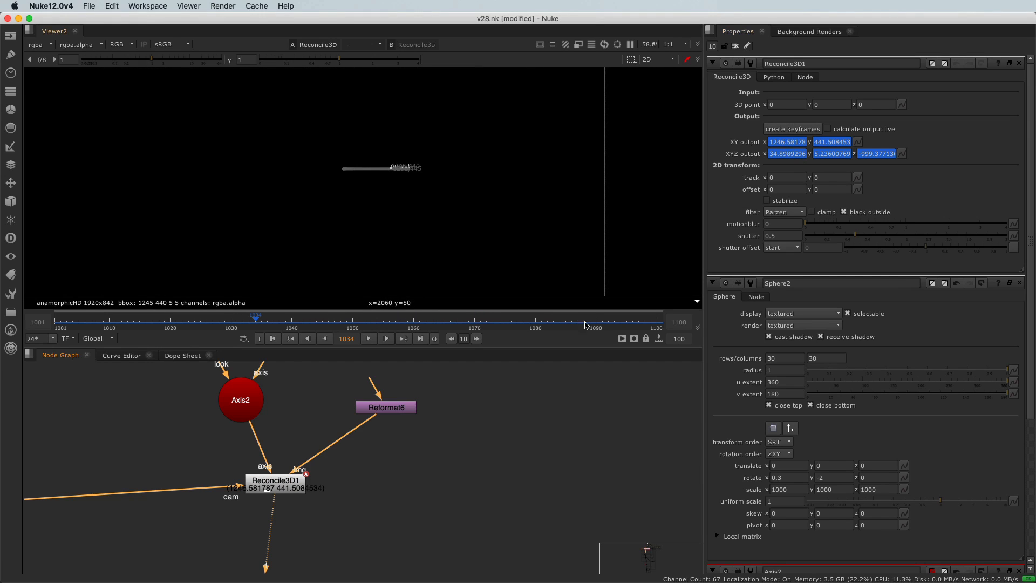
{"action": "left_click_drag", "start_coordinate": [493, 319], "coordinate": [544, 318]}
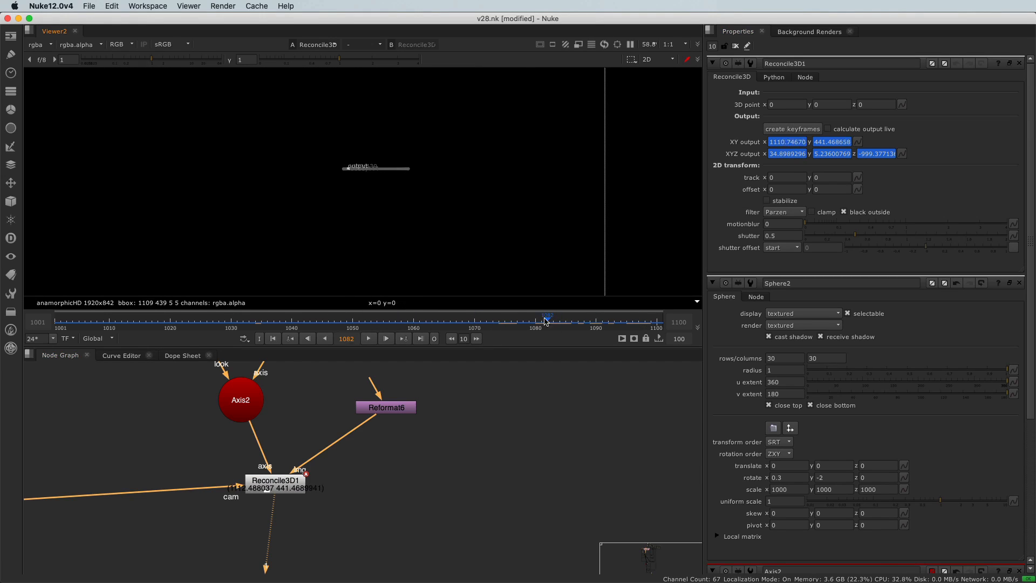
{"action": "left_click_drag", "start_coordinate": [395, 319], "coordinate": [420, 322]}
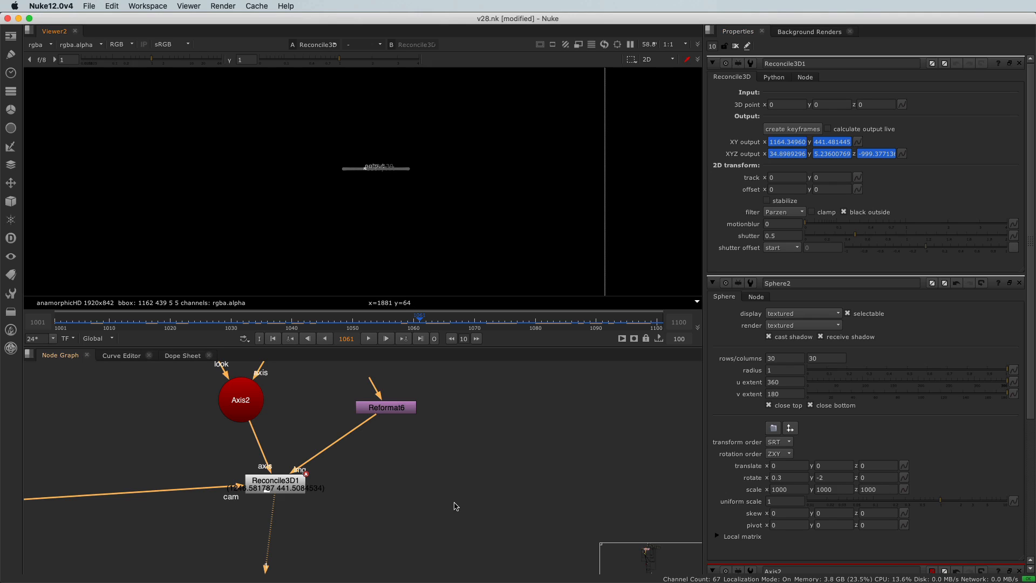
- Open the VolumeRays1 properties and copy the animation of Reconcile3D1's XY output
{"action": "scroll", "coordinate": [455, 506], "scroll_direction": "down", "scroll_amount": 10}
{"action": "scroll", "coordinate": [455, 563], "scroll_direction": "up", "scroll_amount": 10}
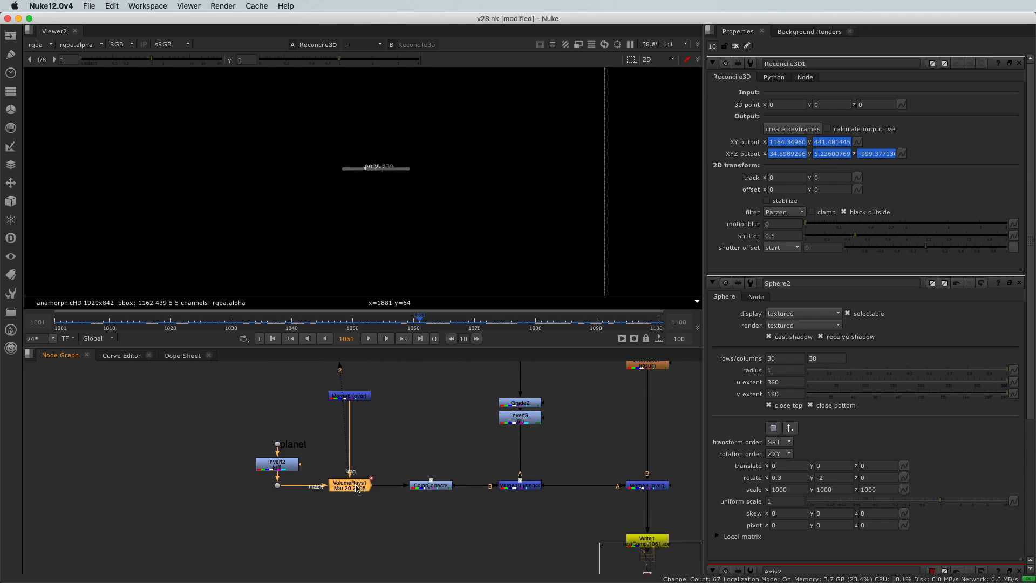
{"action": "double_click", "coordinate": [356, 488]}
{"action": "scroll", "coordinate": [766, 410], "scroll_direction": "down", "scroll_amount": 5}
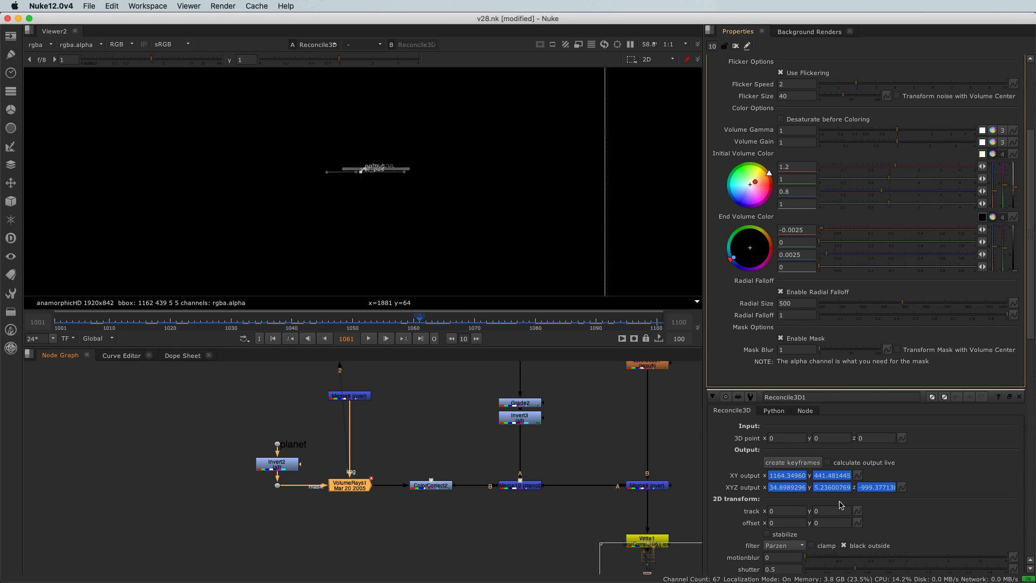
{"action": "left_click", "coordinate": [858, 475]}
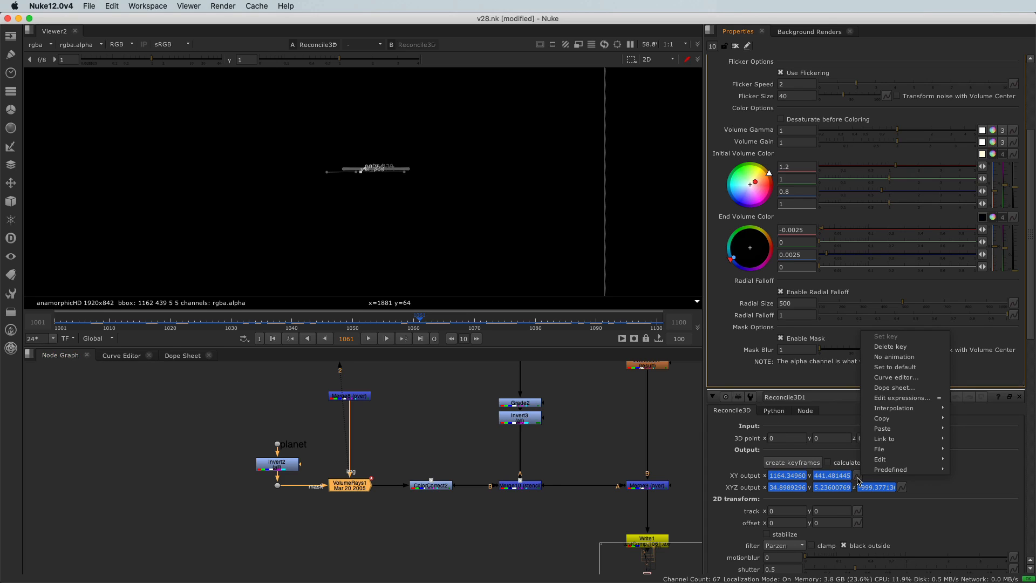
{"action": "mouse_move", "coordinate": [907, 419]}
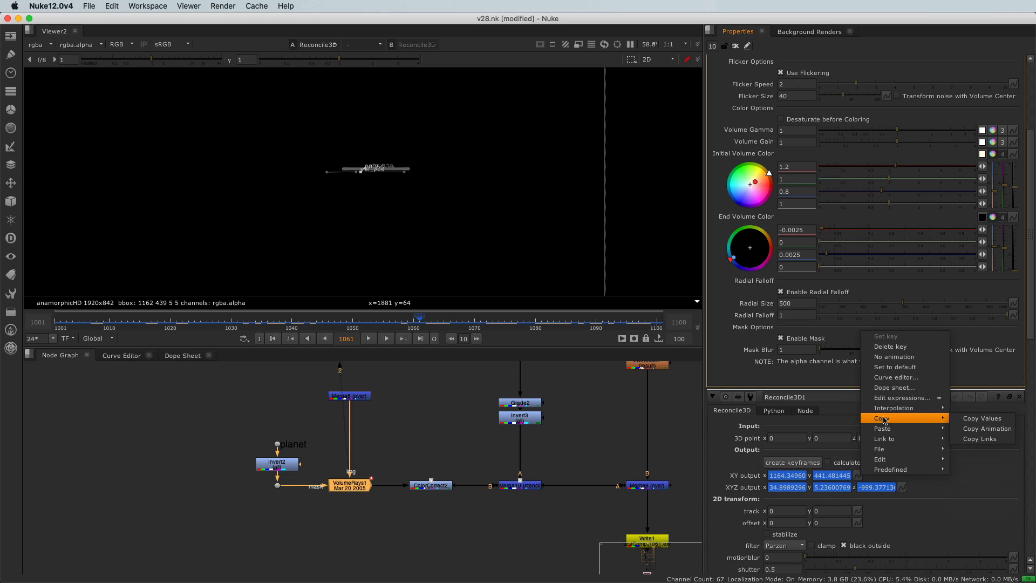
{"action": "left_click", "coordinate": [998, 429]}
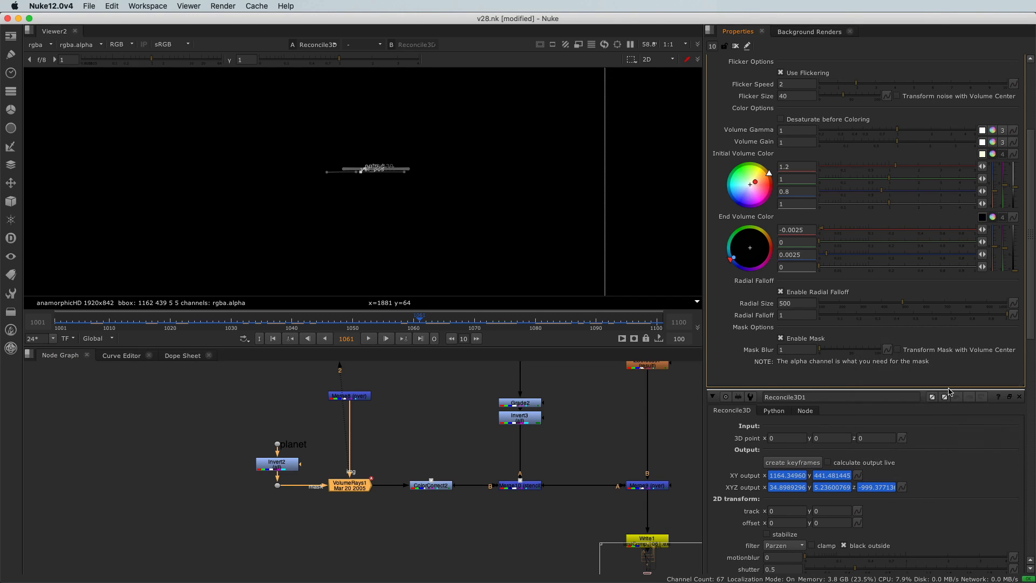
- Paste the copied animation as absolute values into the Volumetrics Center of VolumeRays1
{"action": "scroll", "coordinate": [950, 386], "scroll_direction": "up", "scroll_amount": 4}
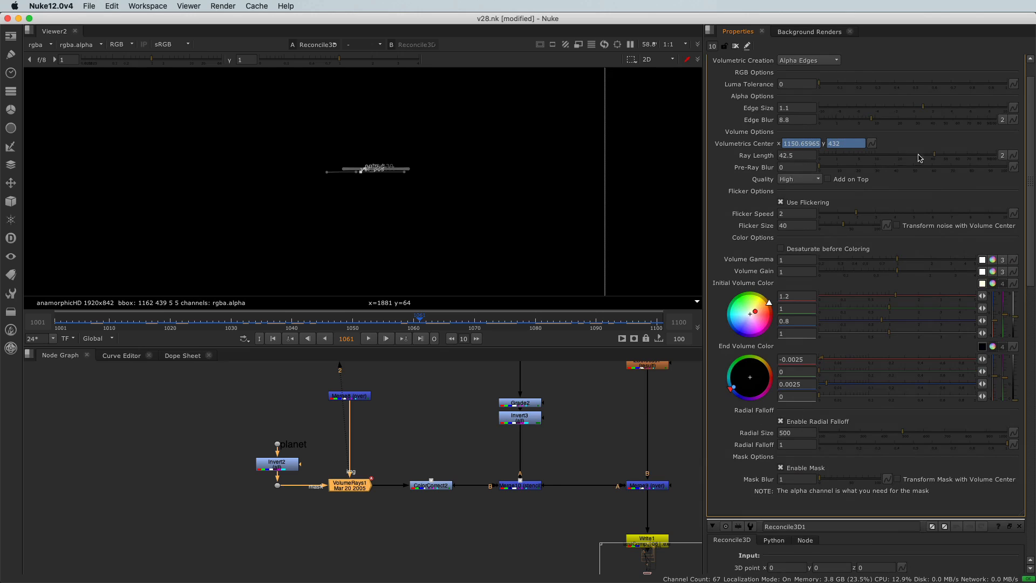
{"action": "left_click", "coordinate": [872, 143]}
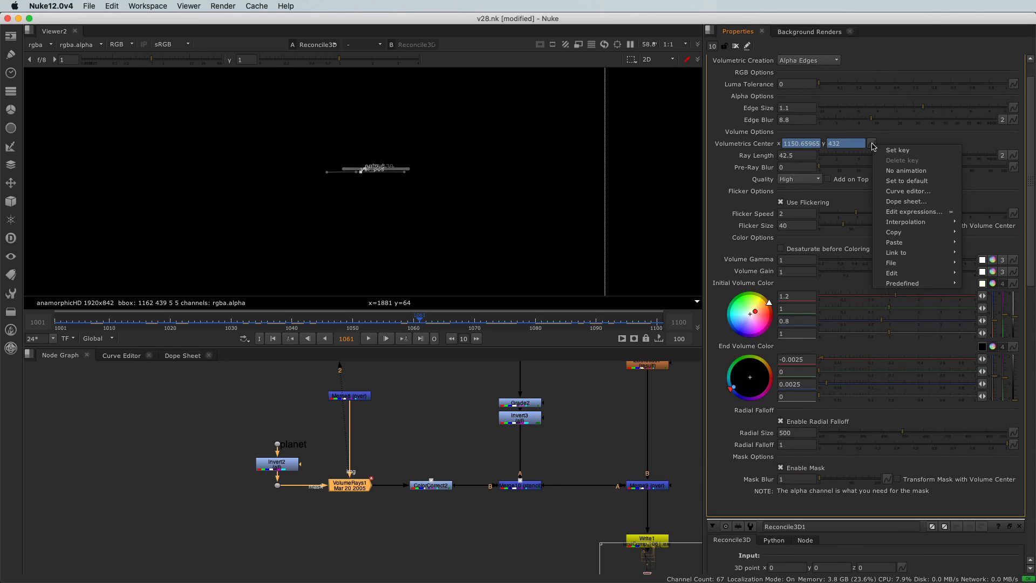
{"action": "mouse_move", "coordinate": [905, 244]}
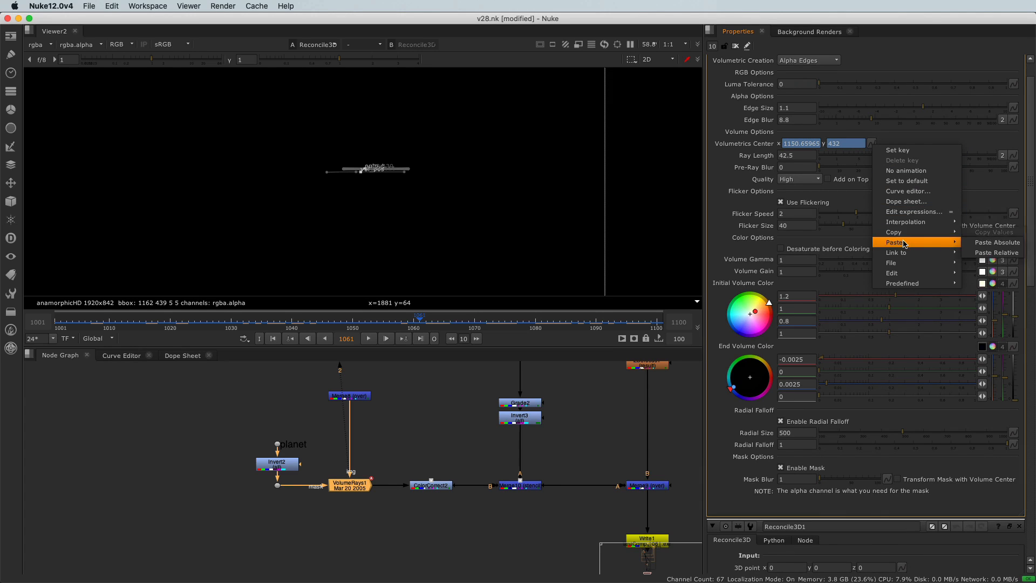
{"action": "left_click", "coordinate": [979, 242]}
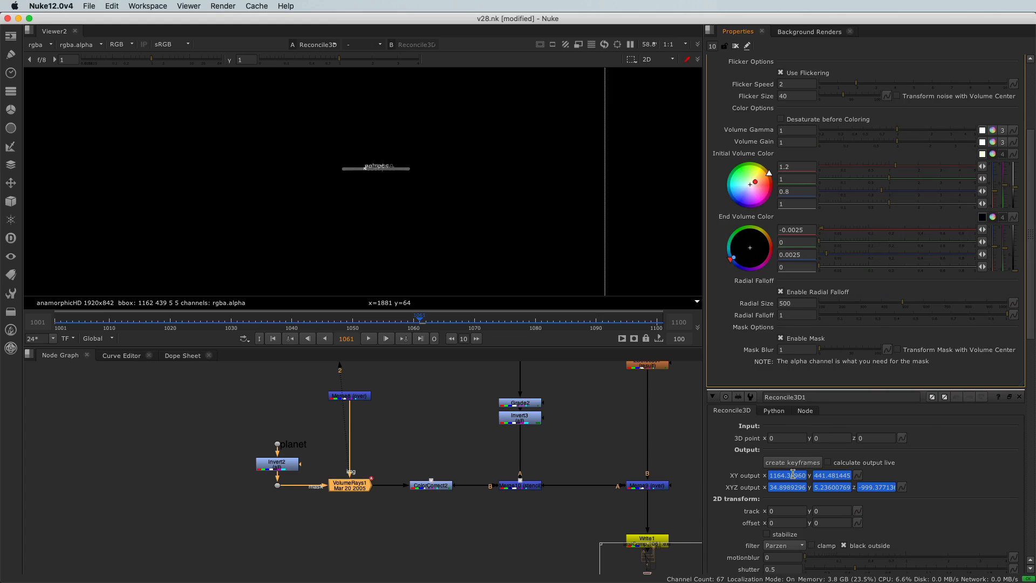
- Scrub the timeline to frame 1085 and compare the Volumetrics Center of VolumeRays1 with the XY output of Reconcile3D1
{"action": "scroll", "coordinate": [793, 474], "scroll_direction": "up", "scroll_amount": 3}
{"action": "left_click_drag", "start_coordinate": [469, 319], "coordinate": [565, 318]}
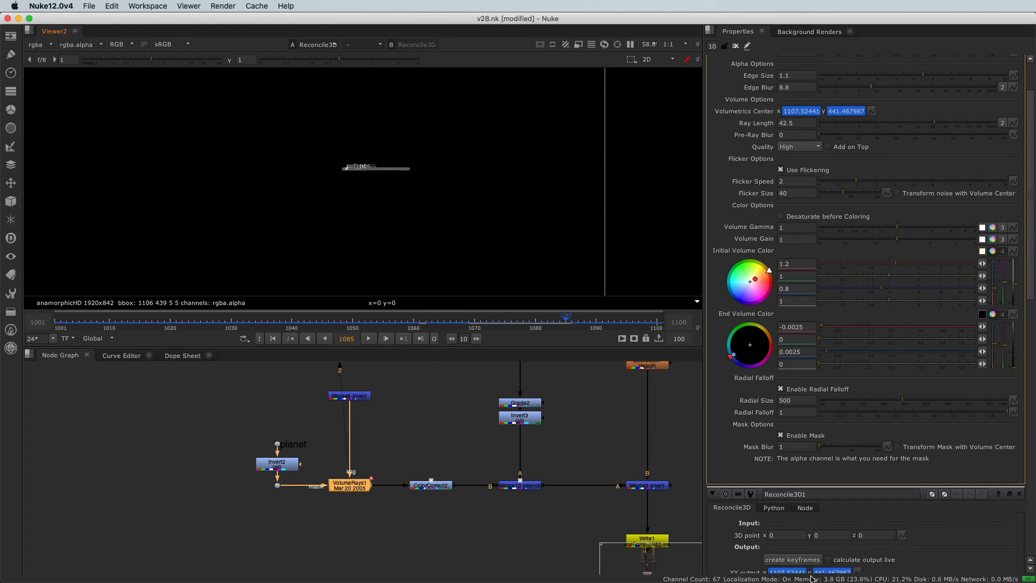
{"action": "scroll", "coordinate": [809, 561], "scroll_direction": "down", "scroll_amount": 2}
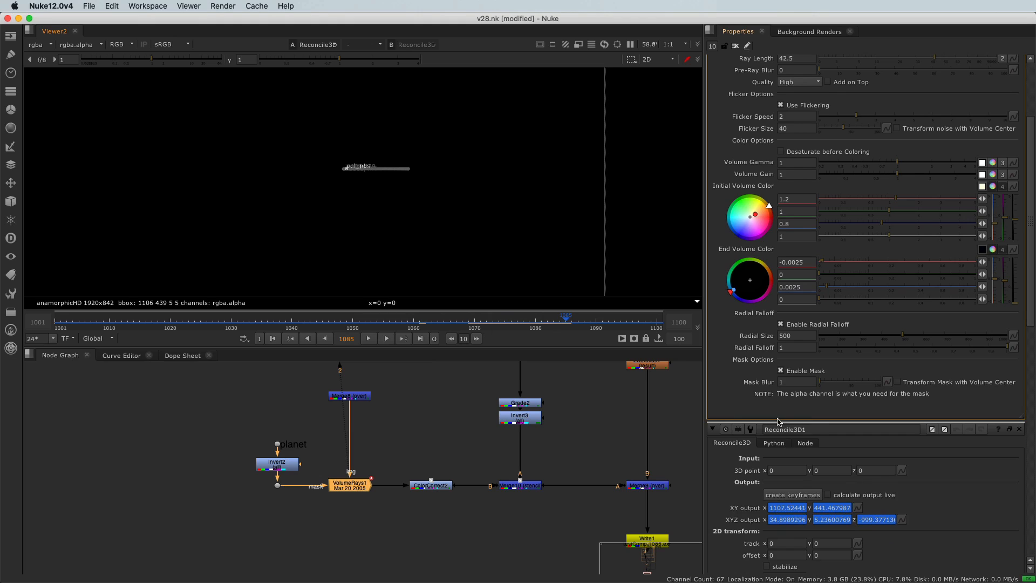
{"action": "scroll", "coordinate": [779, 335], "scroll_direction": "up", "scroll_amount": 3}
{"action": "scroll", "coordinate": [798, 153], "scroll_direction": "down", "scroll_amount": 3}
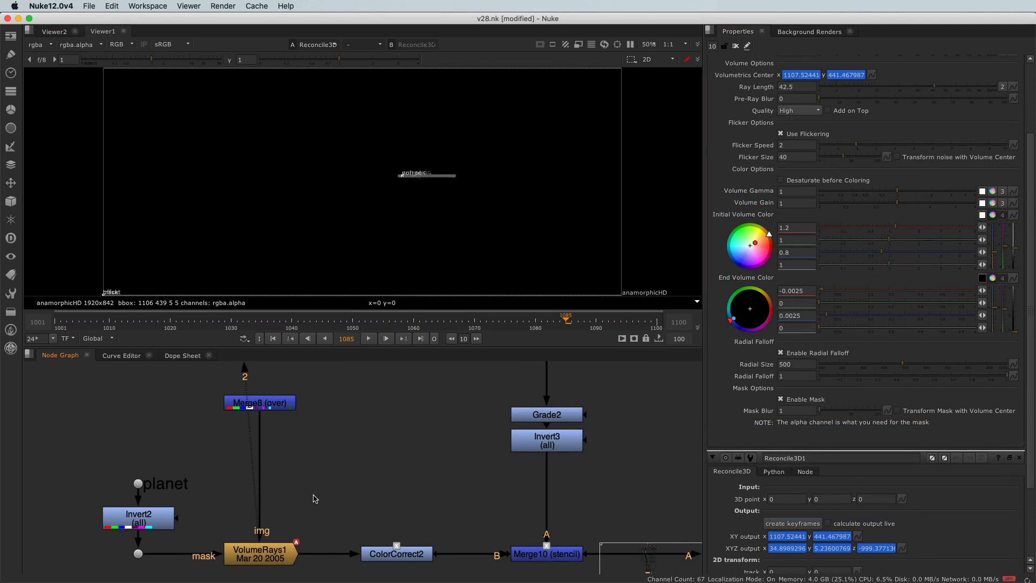
- View Merge9 and check how the volumetric rays follow the sun at frames 1100, 1010, 1047 and 1064, ending at 1100
{"action": "middle_click_drag", "start_coordinate": [314, 494], "coordinate": [312, 470]}
{"action": "scroll", "coordinate": [314, 473], "scroll_direction": "down", "scroll_amount": 5}
{"action": "left_click_drag", "start_coordinate": [462, 470], "coordinate": [518, 509]}
{"action": "key", "text": "1"}
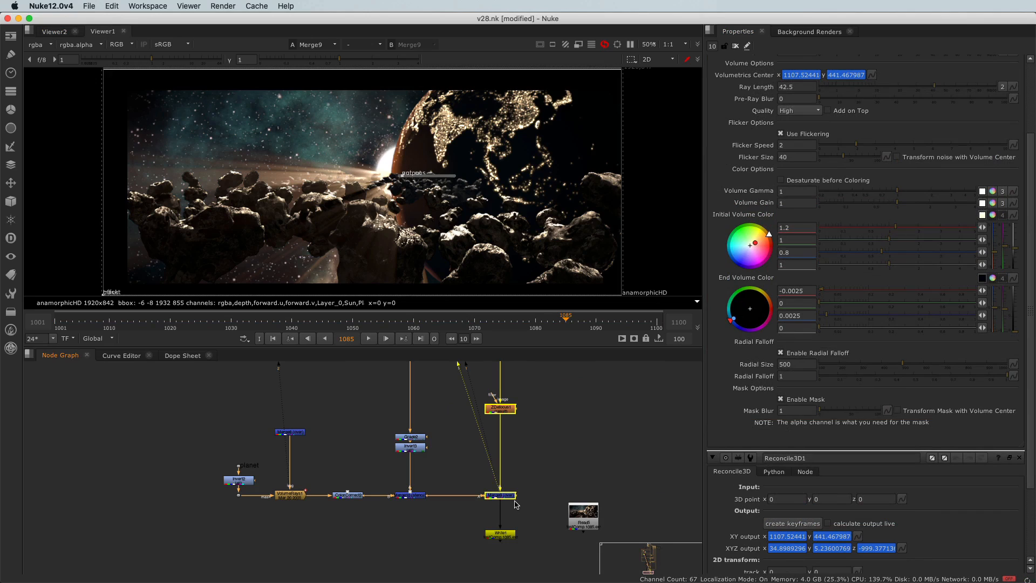
{"action": "left_click", "coordinate": [516, 504]}
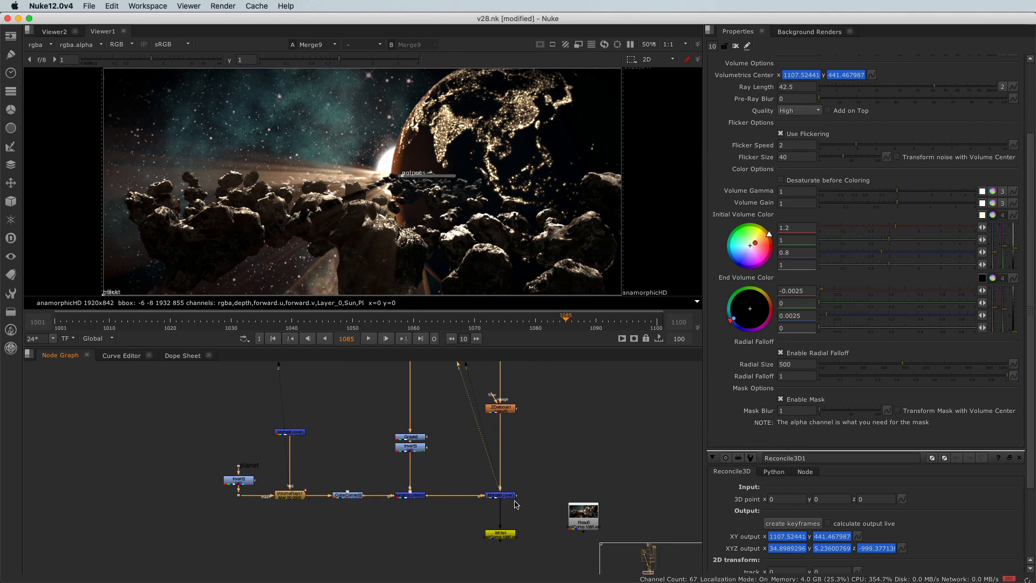
{"action": "left_click", "coordinate": [657, 327]}
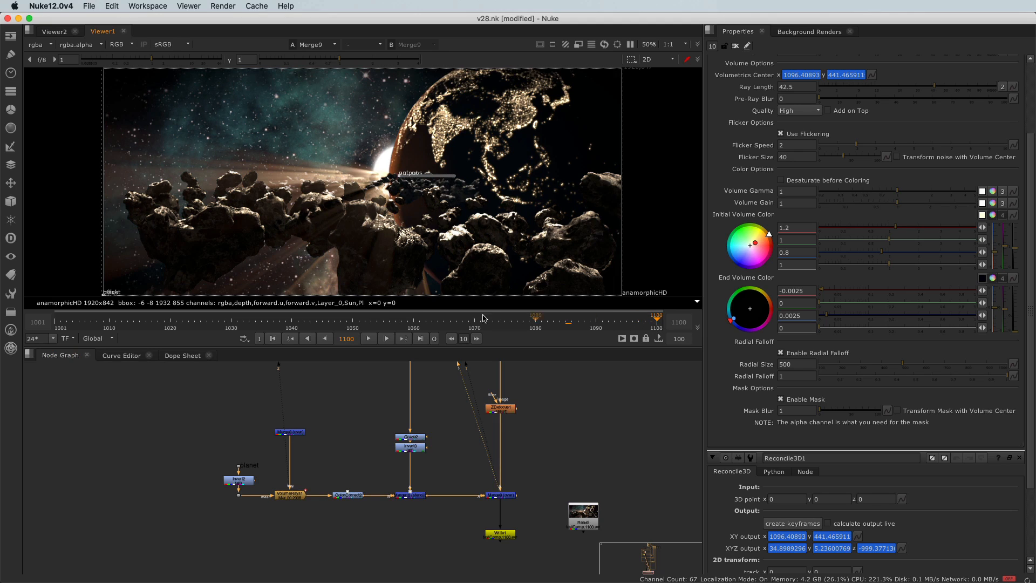
{"action": "left_click", "coordinate": [109, 325]}
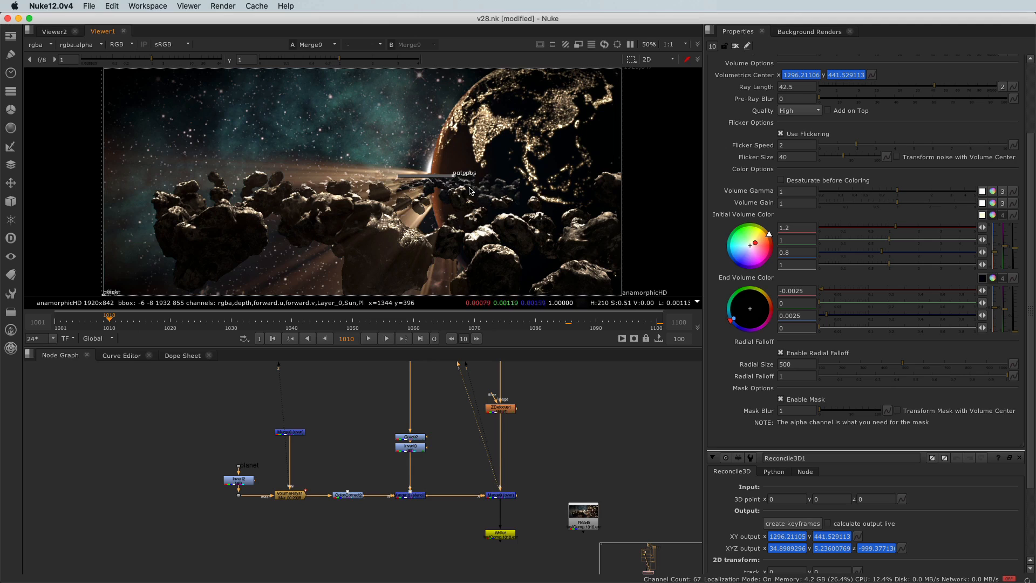
{"action": "left_click", "coordinate": [333, 320]}
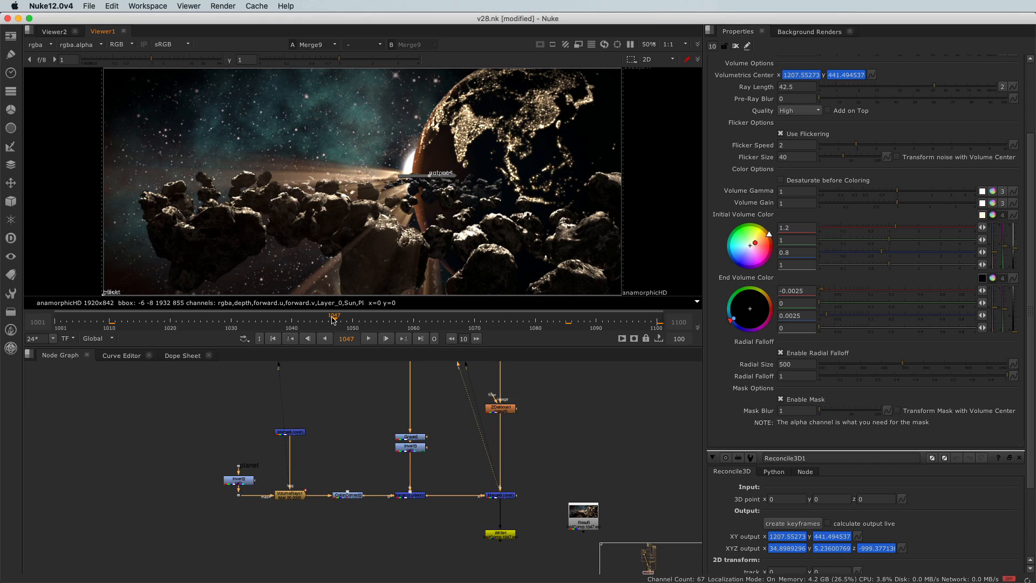
{"action": "left_click", "coordinate": [439, 326]}
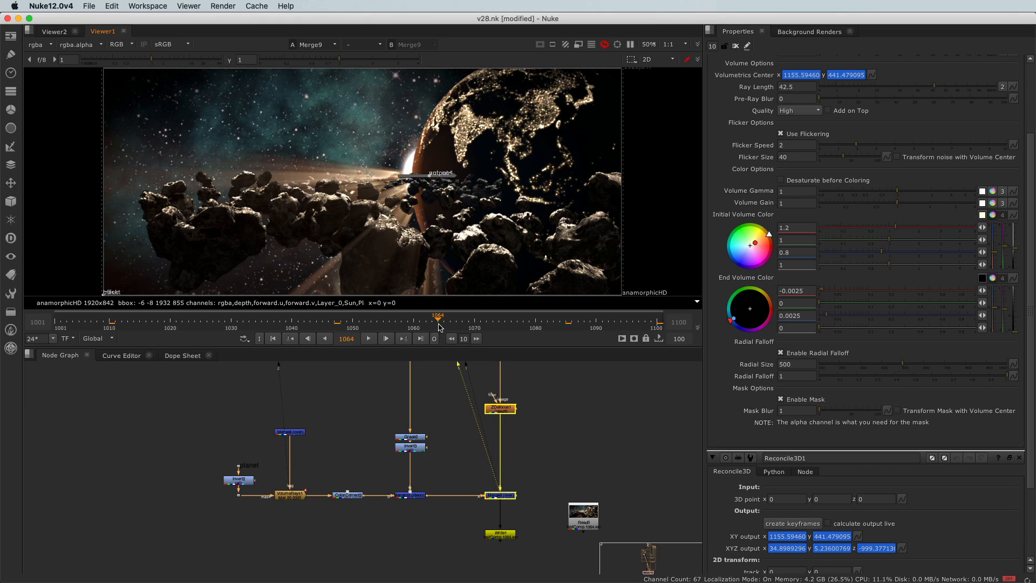
{"action": "left_click", "coordinate": [656, 326]}
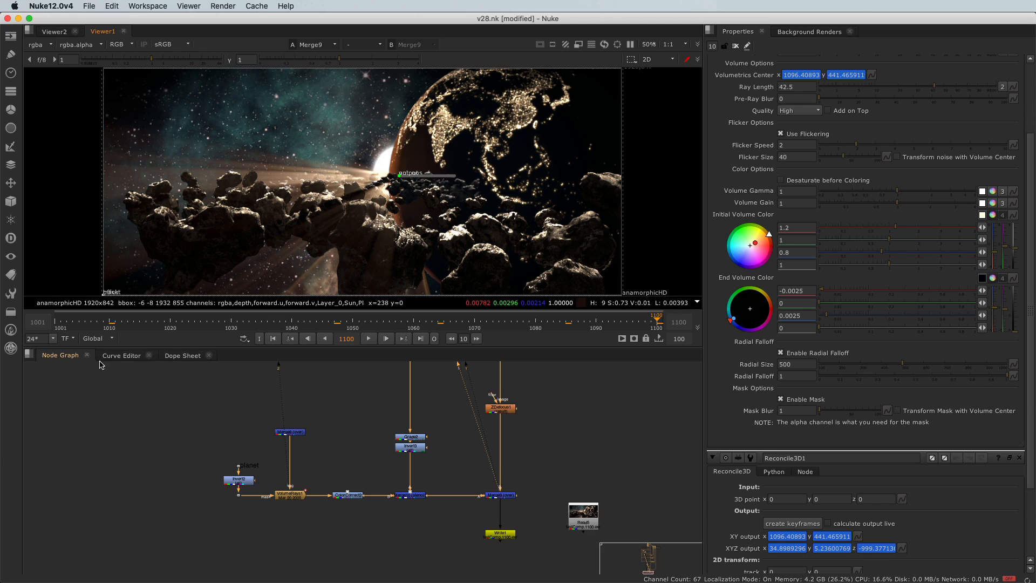
- Bring up the Curve Editor to see the animation curves of Reconcile3D1 and VolumeRays1
{"action": "left_click", "coordinate": [120, 356]}
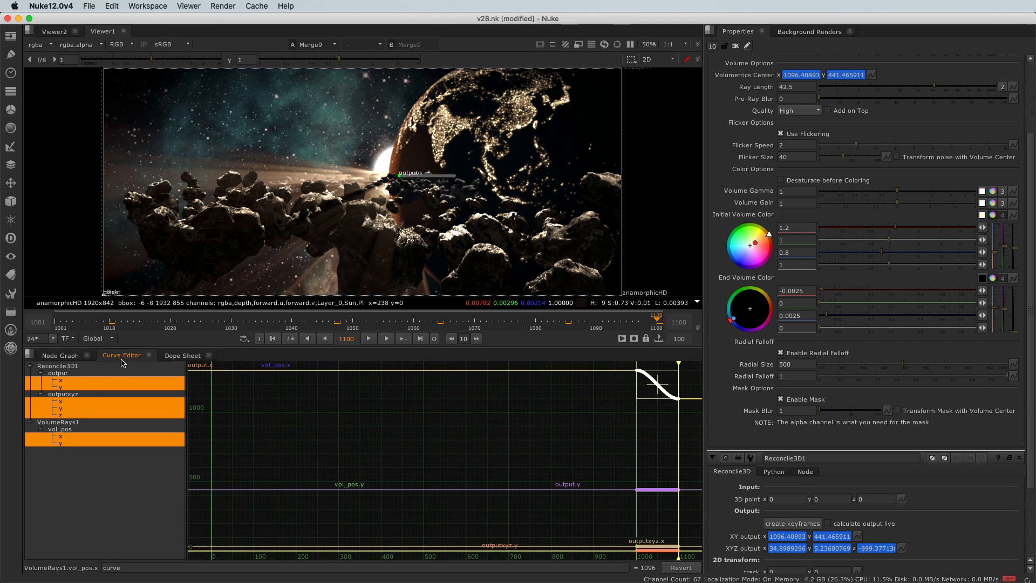
{"action": "left_click", "coordinate": [28, 356]}
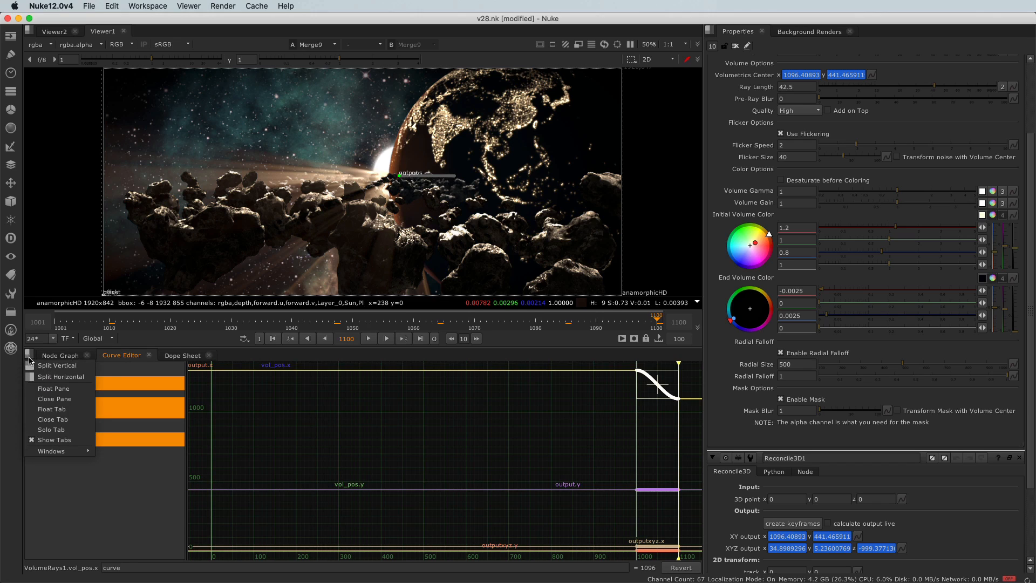
{"action": "mouse_move", "coordinate": [56, 451]}
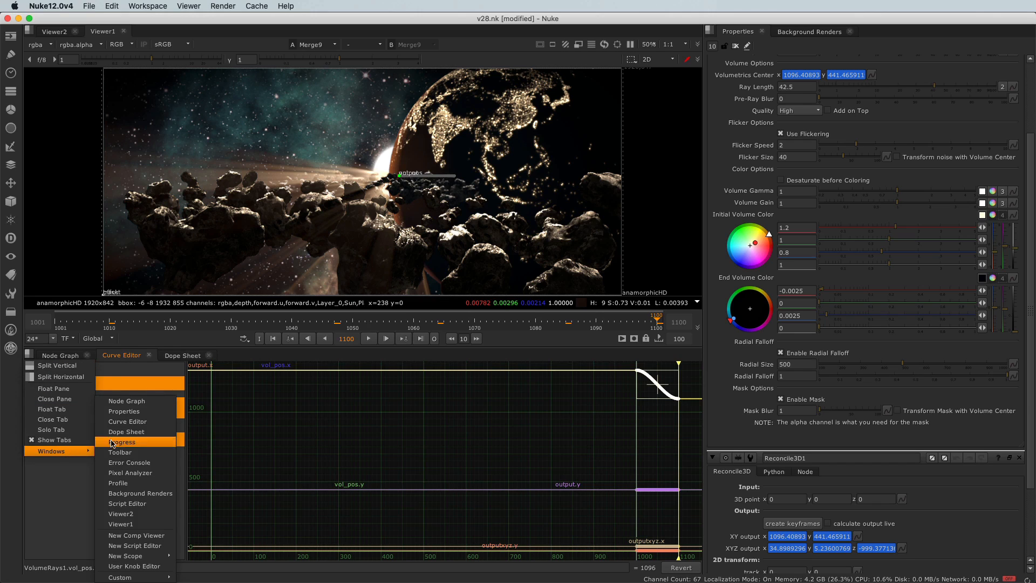
{"action": "left_click", "coordinate": [142, 422]}
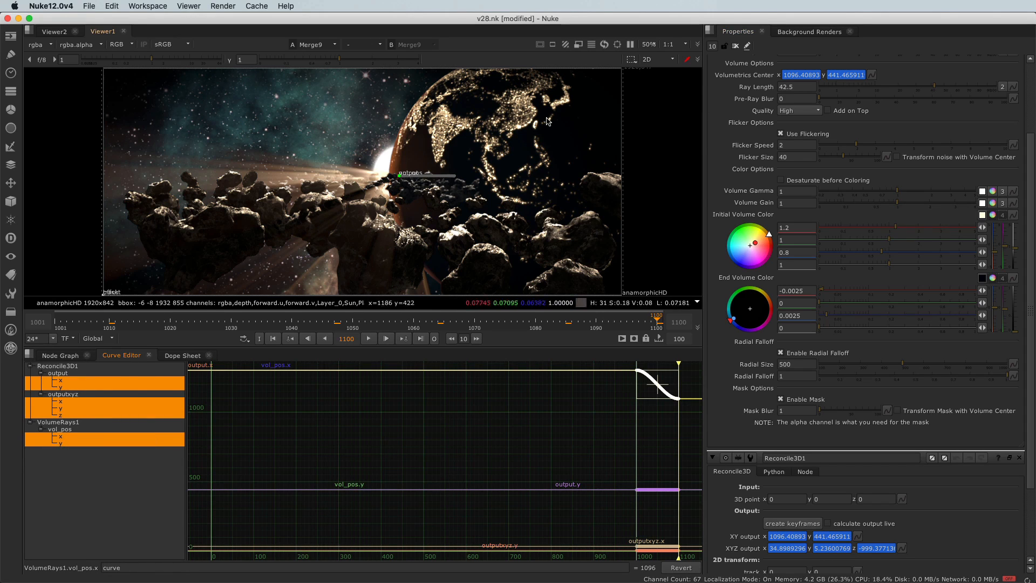
- Close all open node properties, reopen only VolumeRays1 and isolate its vol_pos x curve in the Curve Editor
{"action": "left_click", "coordinate": [736, 46]}
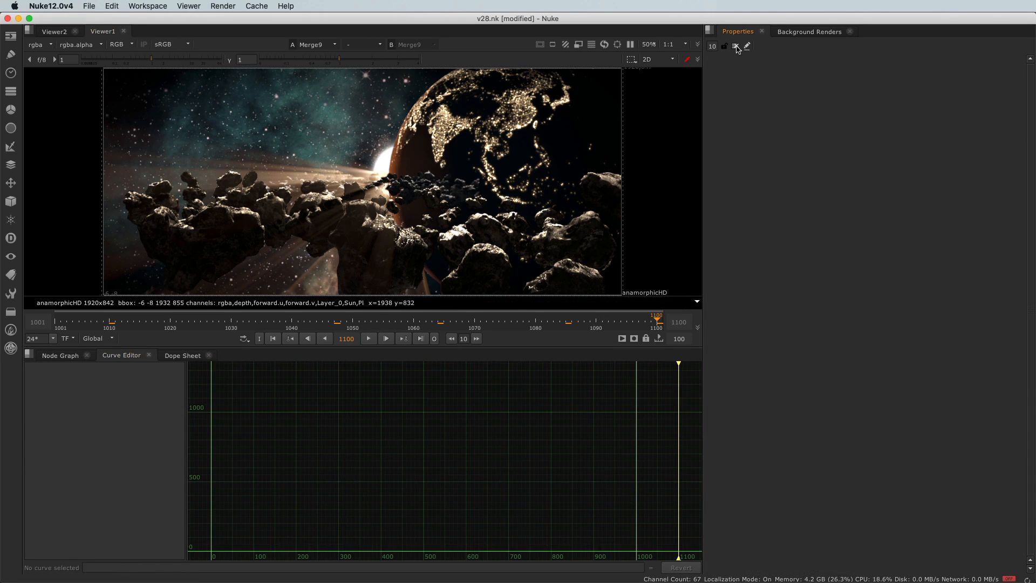
{"action": "left_click", "coordinate": [55, 356]}
{"action": "scroll", "coordinate": [277, 491], "scroll_direction": "up", "scroll_amount": 3}
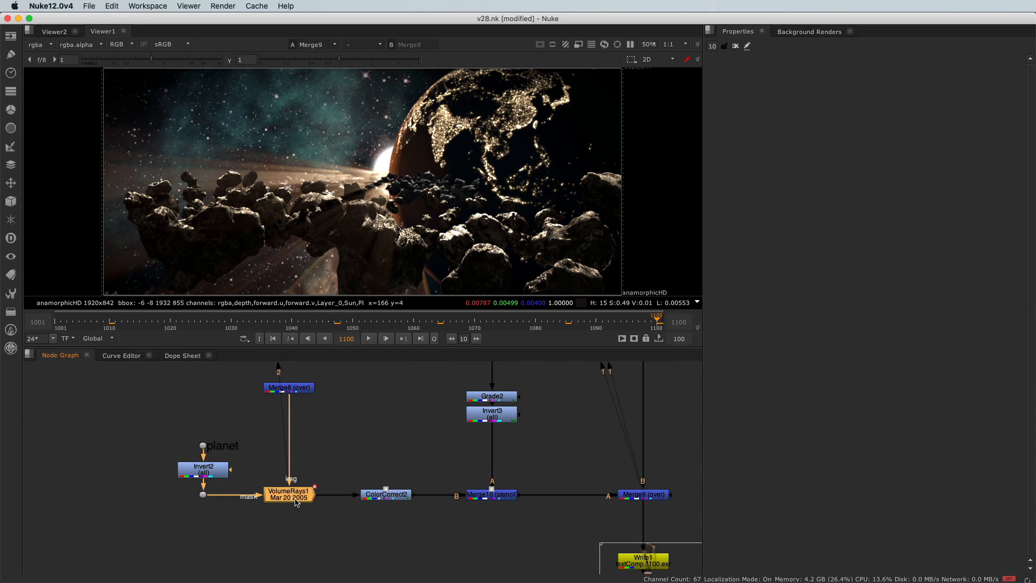
{"action": "double_click", "coordinate": [286, 494]}
{"action": "left_click", "coordinate": [122, 355]}
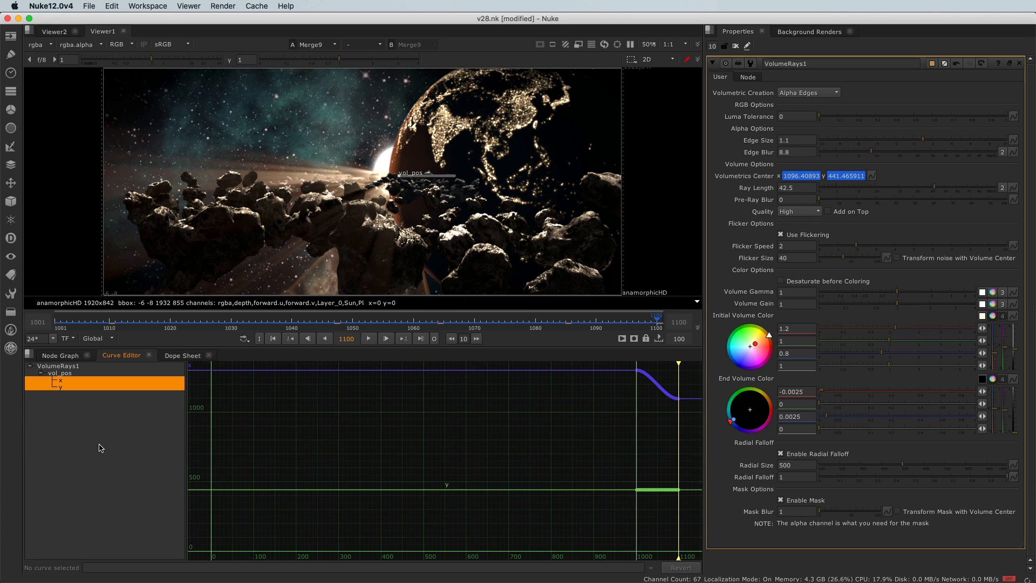
{"action": "left_click", "coordinate": [64, 383]}
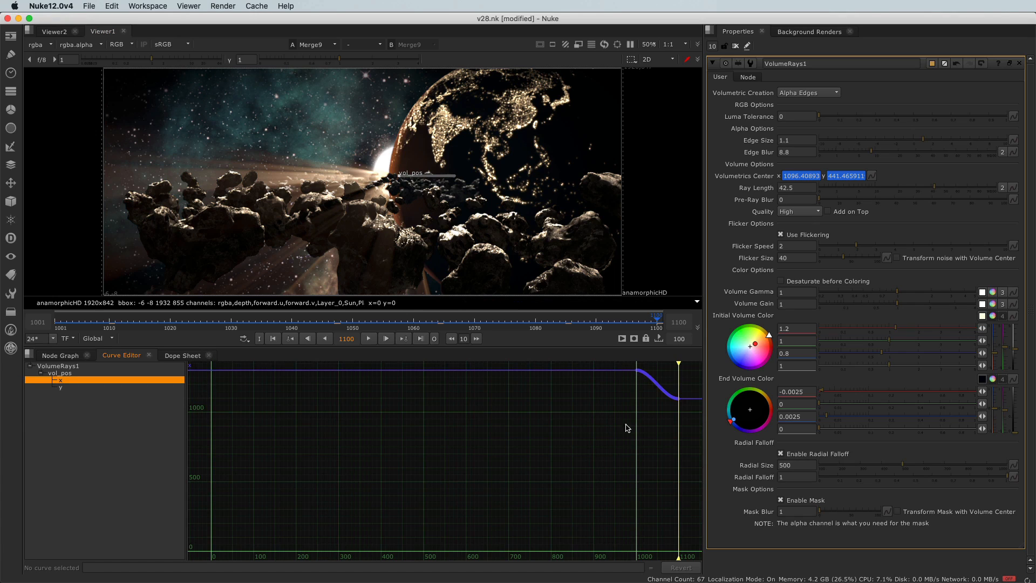
- Select all keyframes of the vol_pos x curve and shift them down to a center x of about 1038 at frame 1100
{"action": "left_click_drag", "start_coordinate": [689, 428], "coordinate": [618, 367]}
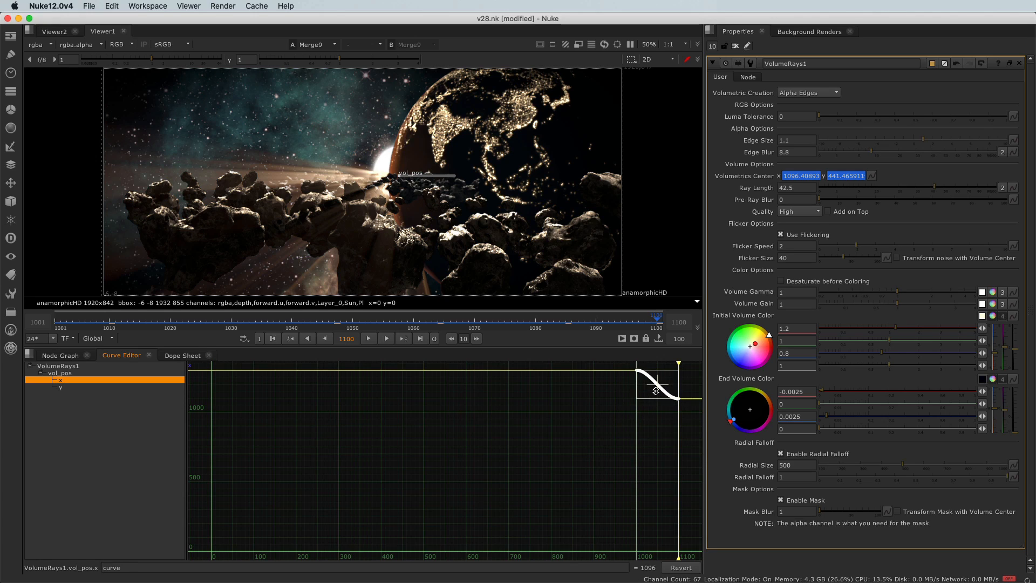
{"action": "left_click_drag", "start_coordinate": [657, 391], "coordinate": [659, 401]}
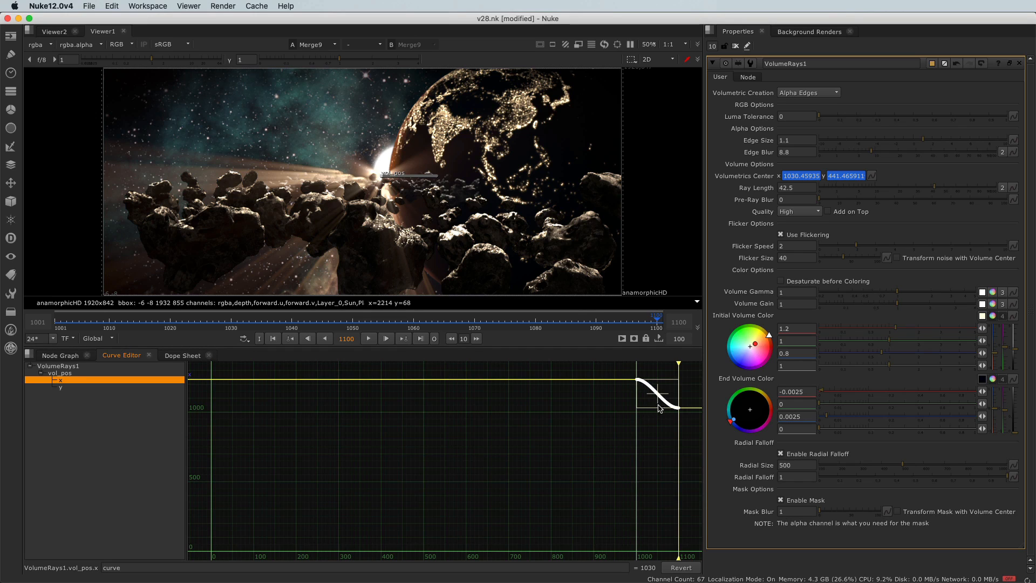
{"action": "left_click_drag", "start_coordinate": [615, 372], "coordinate": [689, 430]}
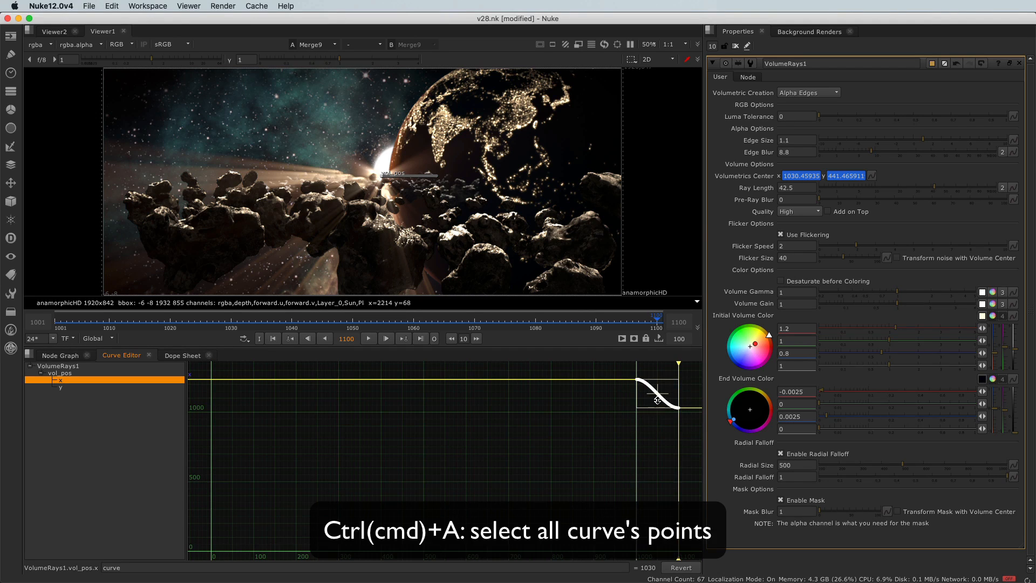
{"action": "left_click_drag", "start_coordinate": [657, 402], "coordinate": [660, 404]}
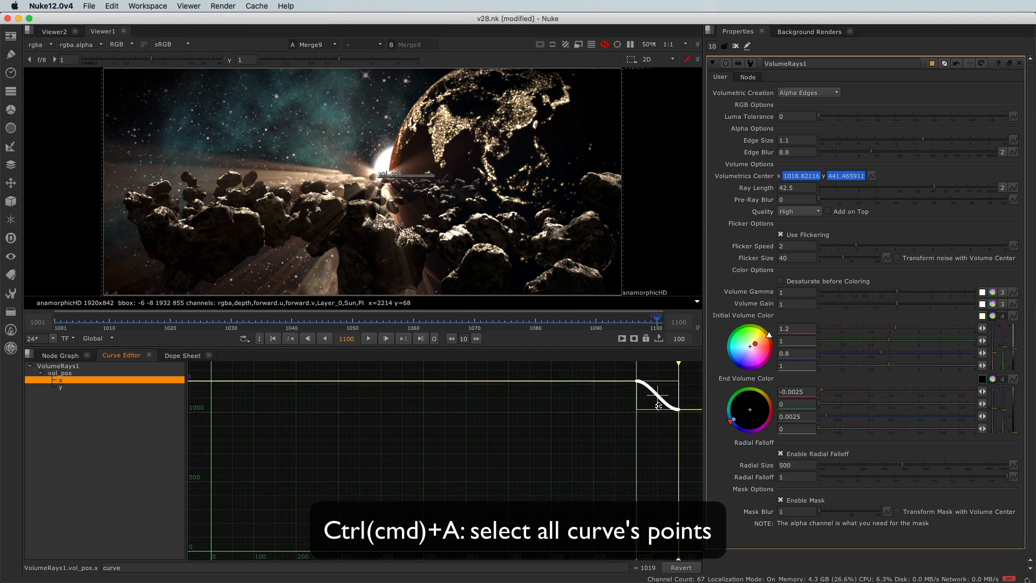
{"action": "key", "text": "super+z"}
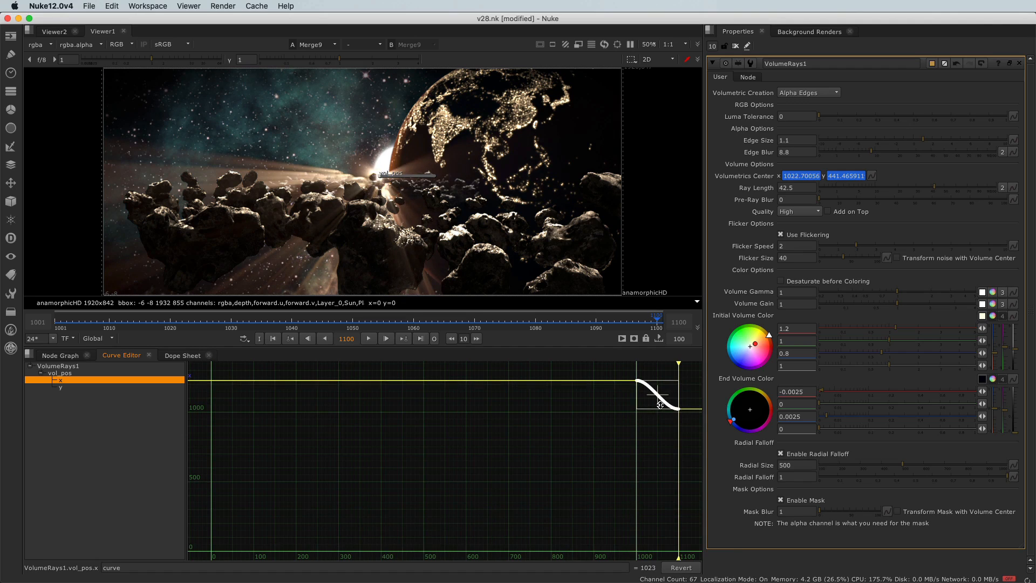
{"action": "left_click_drag", "start_coordinate": [660, 404], "coordinate": [660, 403]}
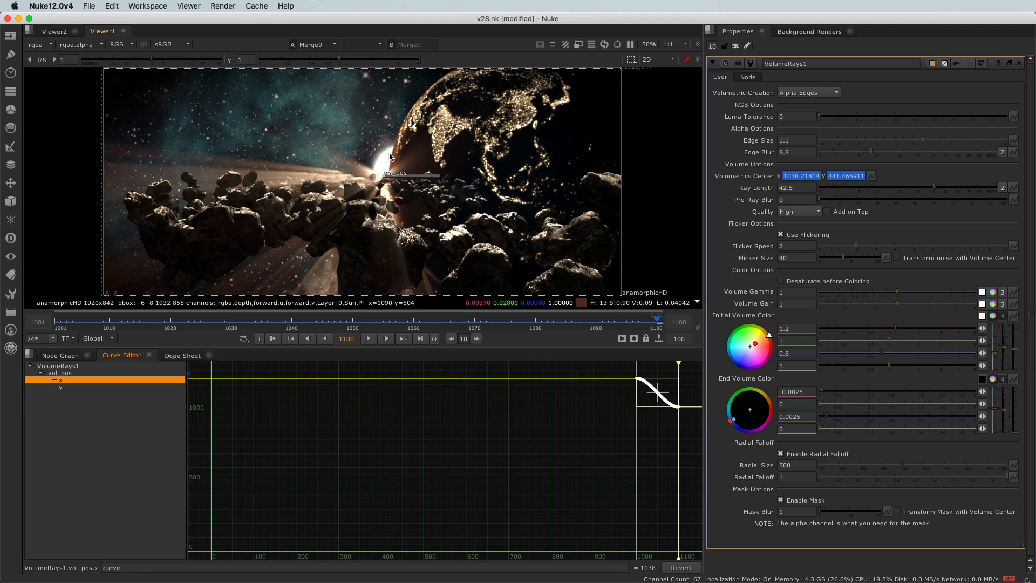
- Check the shifted rays' center against the sun at frames 1062, 1025, 1015, 1007, 1001 and 1011
{"action": "left_click", "coordinate": [425, 323]}
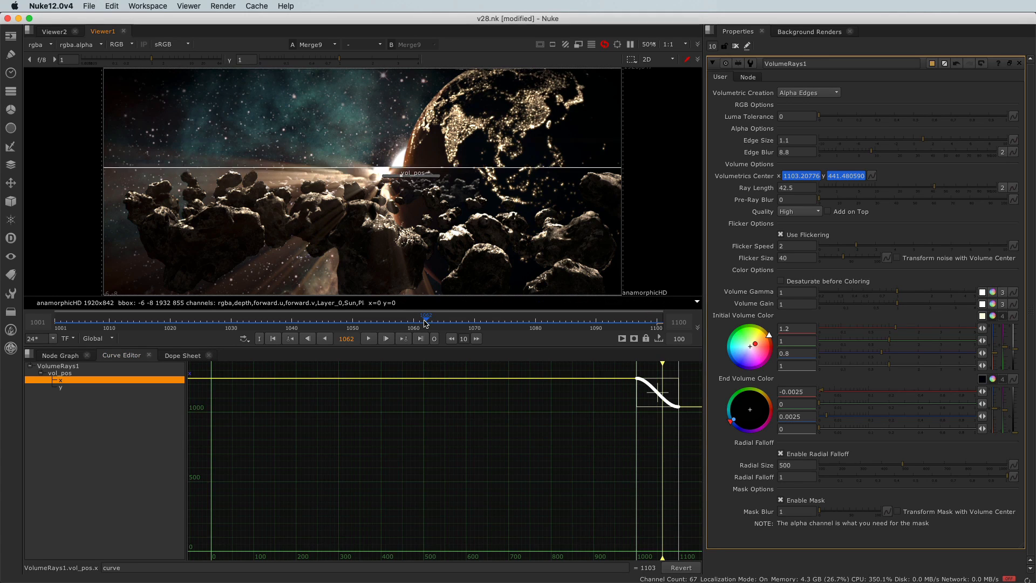
{"action": "left_click", "coordinate": [200, 324]}
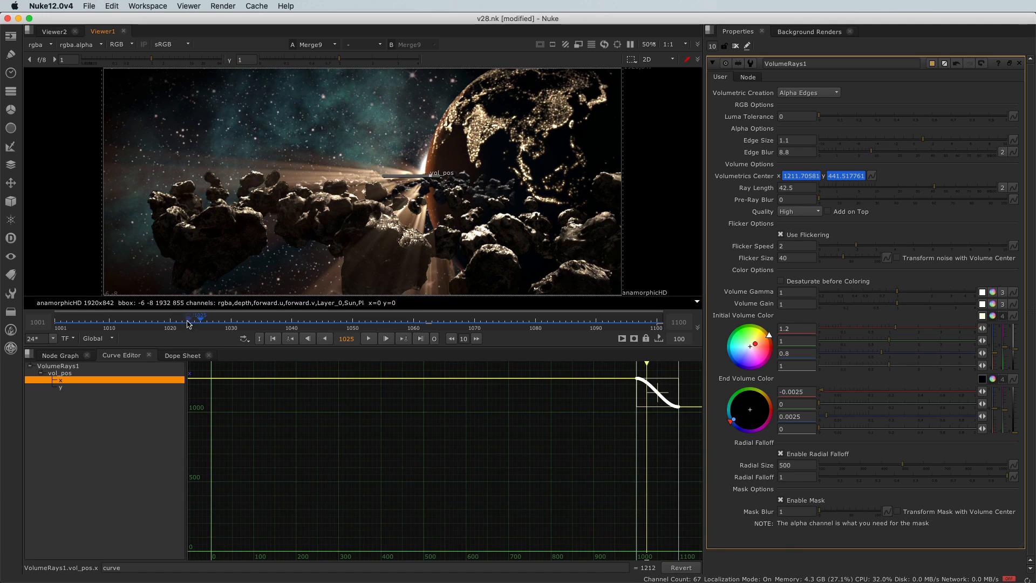
{"action": "left_click", "coordinate": [140, 323]}
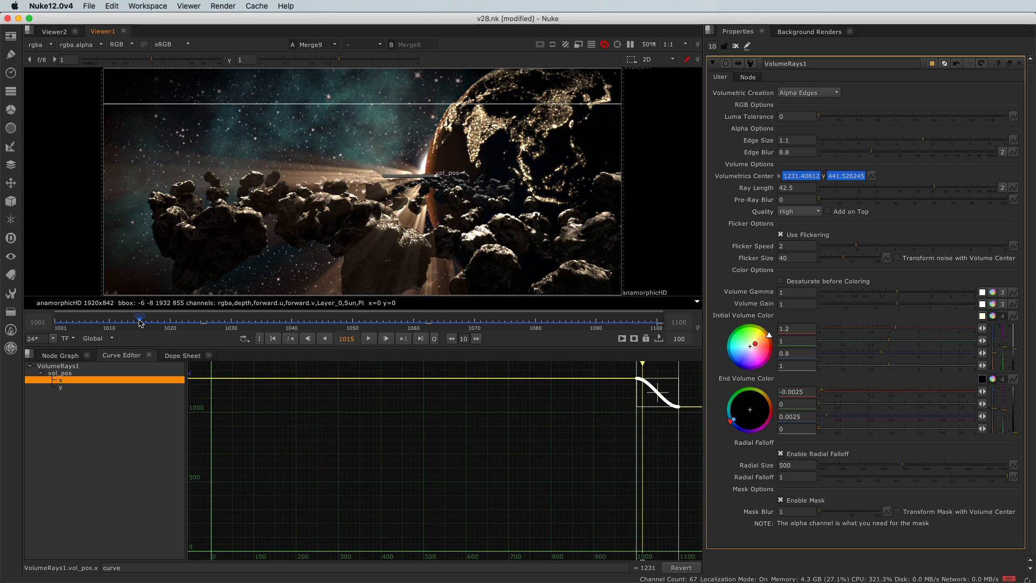
{"action": "left_click", "coordinate": [92, 323]}
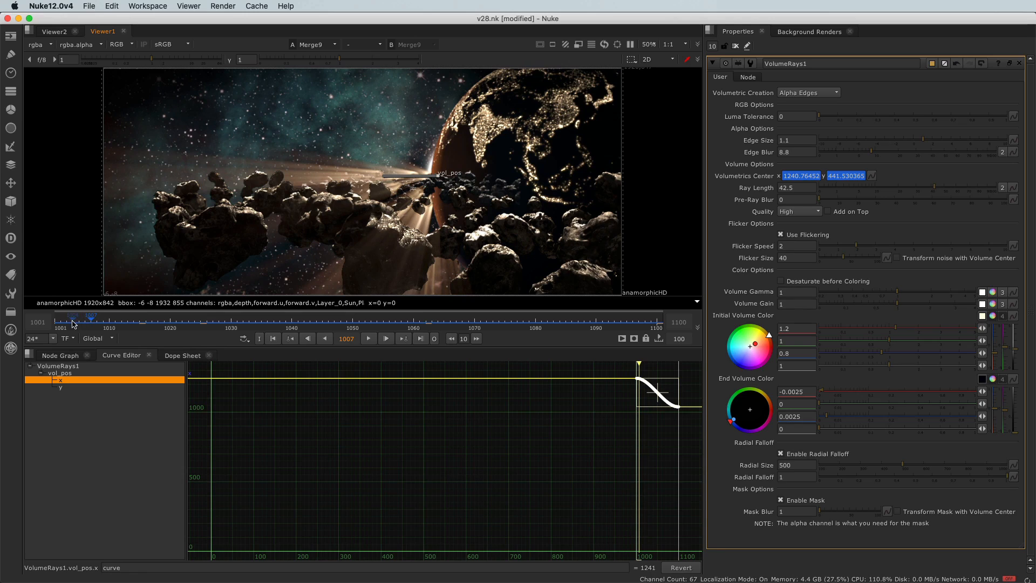
{"action": "left_click", "coordinate": [56, 322]}
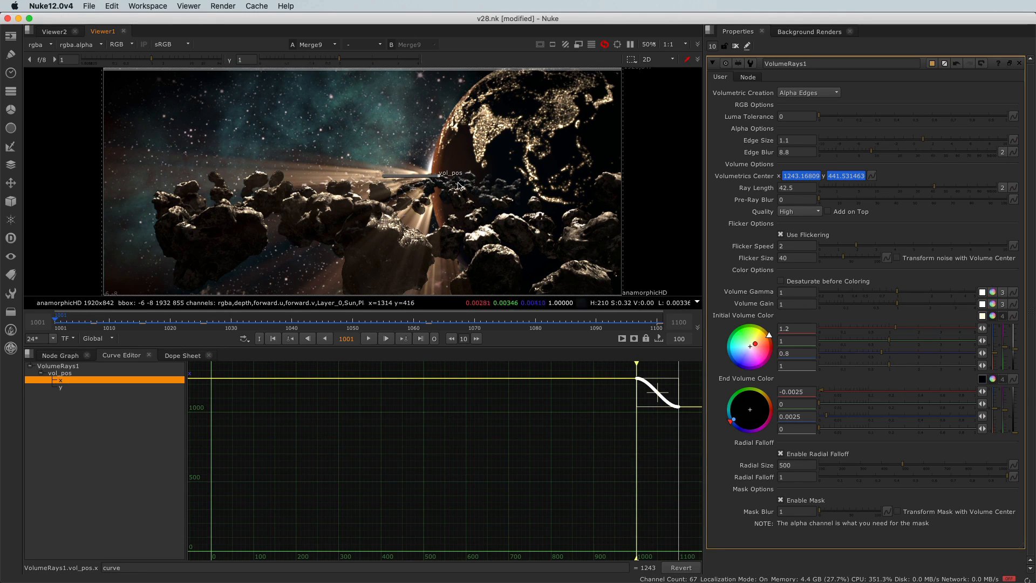
{"action": "left_click", "coordinate": [115, 323]}
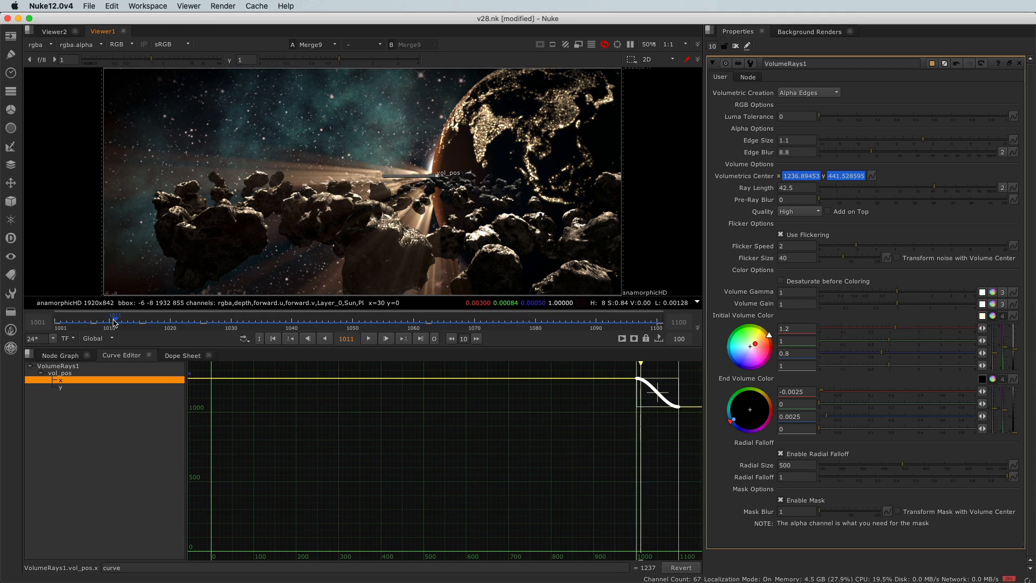